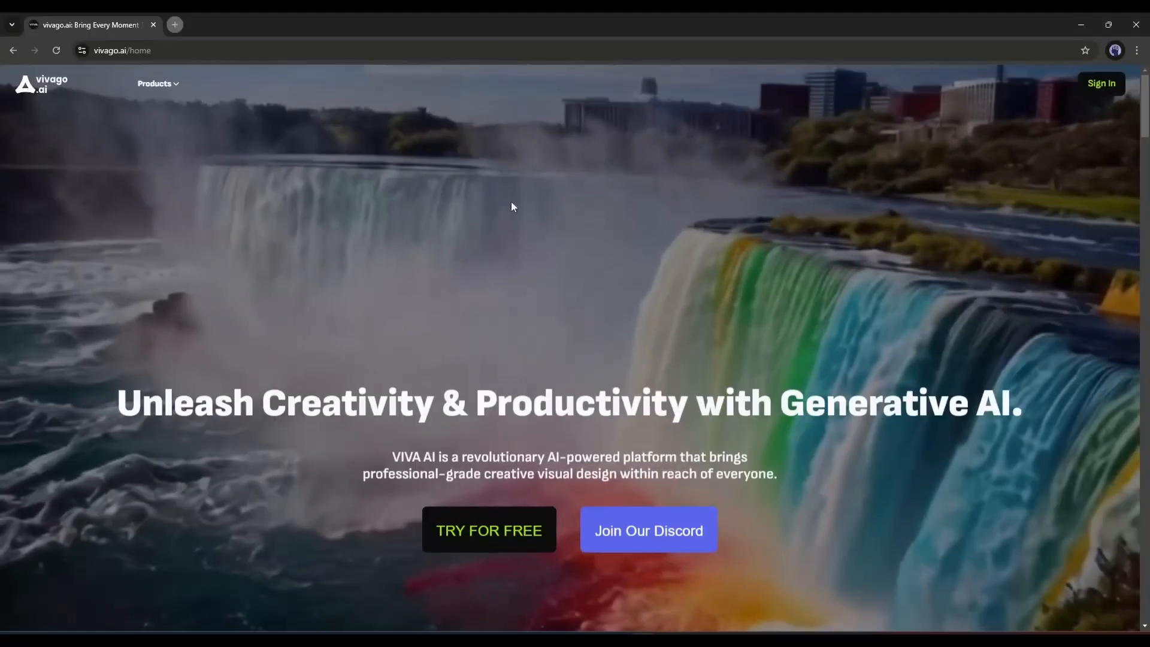
# - Look over the vivago.ai homepage's video, image, 3D and user review sections
pyautogui.scroll(-10, 512, 205)
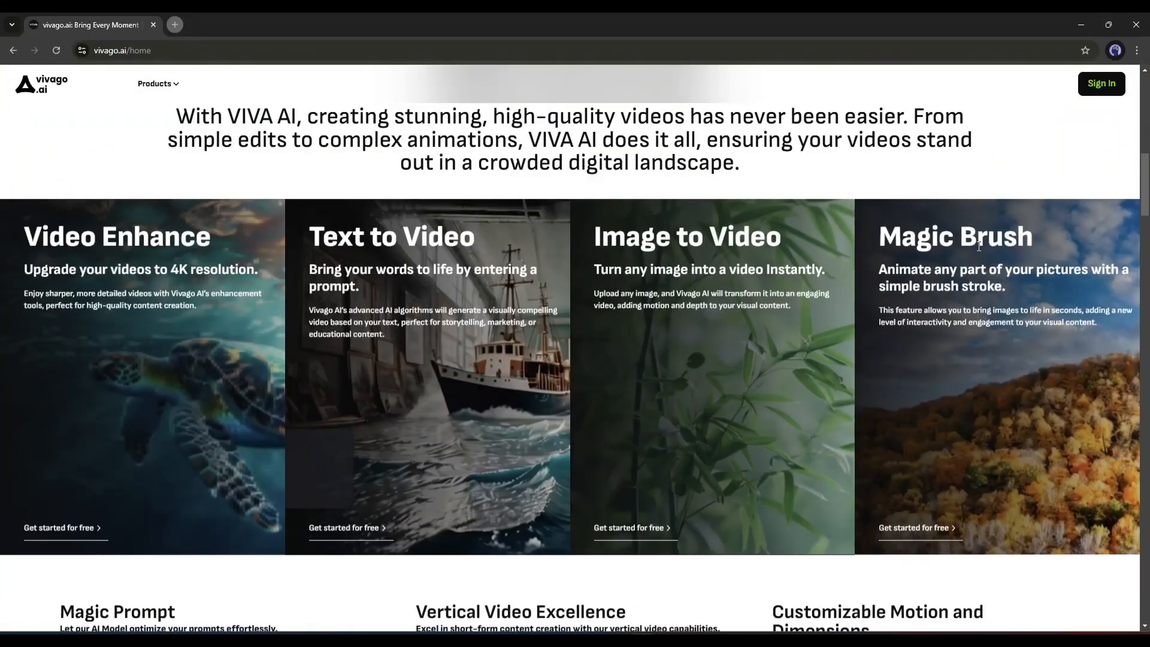
pyautogui.scroll(-9, 774, 341)
pyautogui.scroll(3, 181, 286)
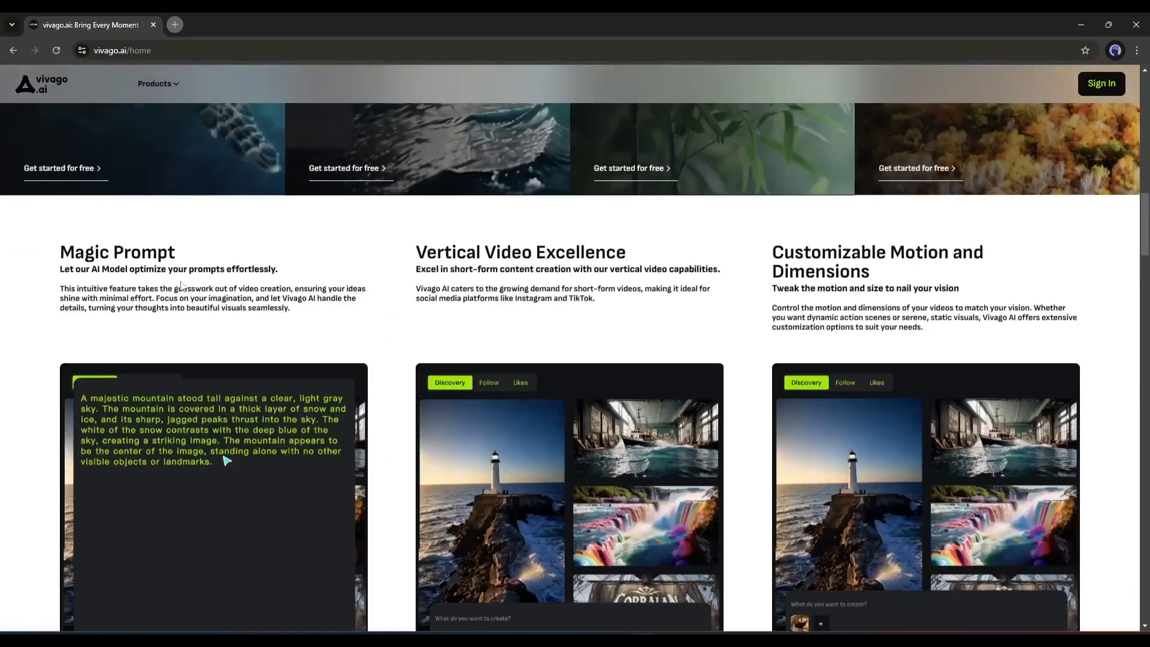
pyautogui.moveTo(424, 249); pyautogui.dragTo(706, 257)
pyautogui.scroll(-9, 867, 266)
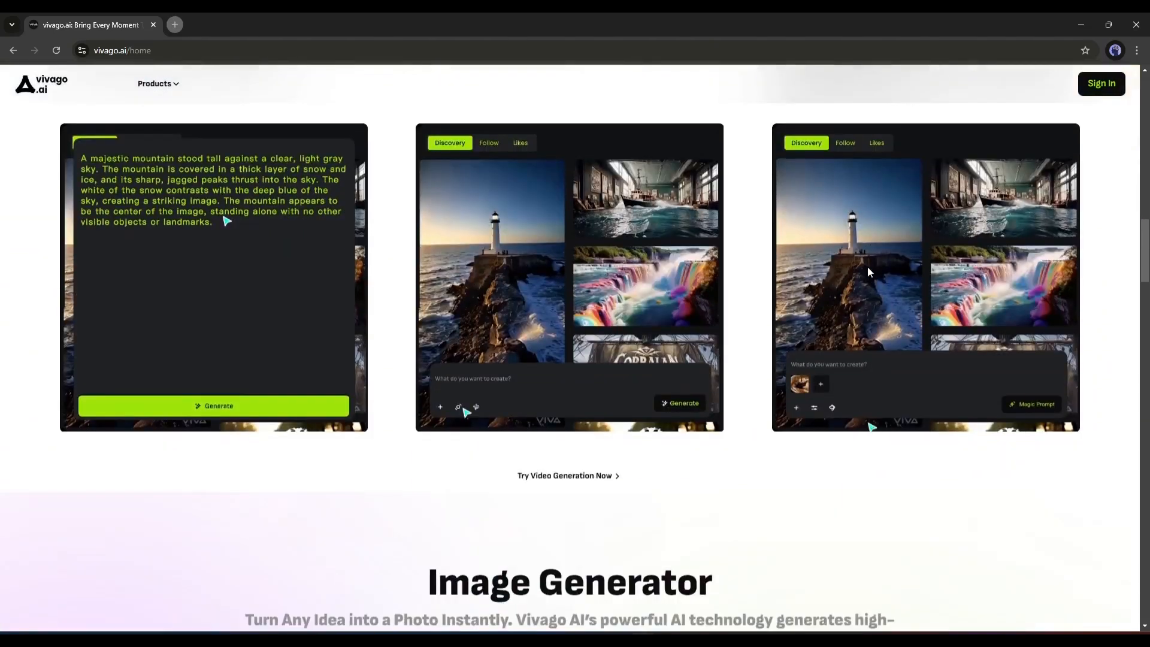
pyautogui.scroll(-12, 868, 270)
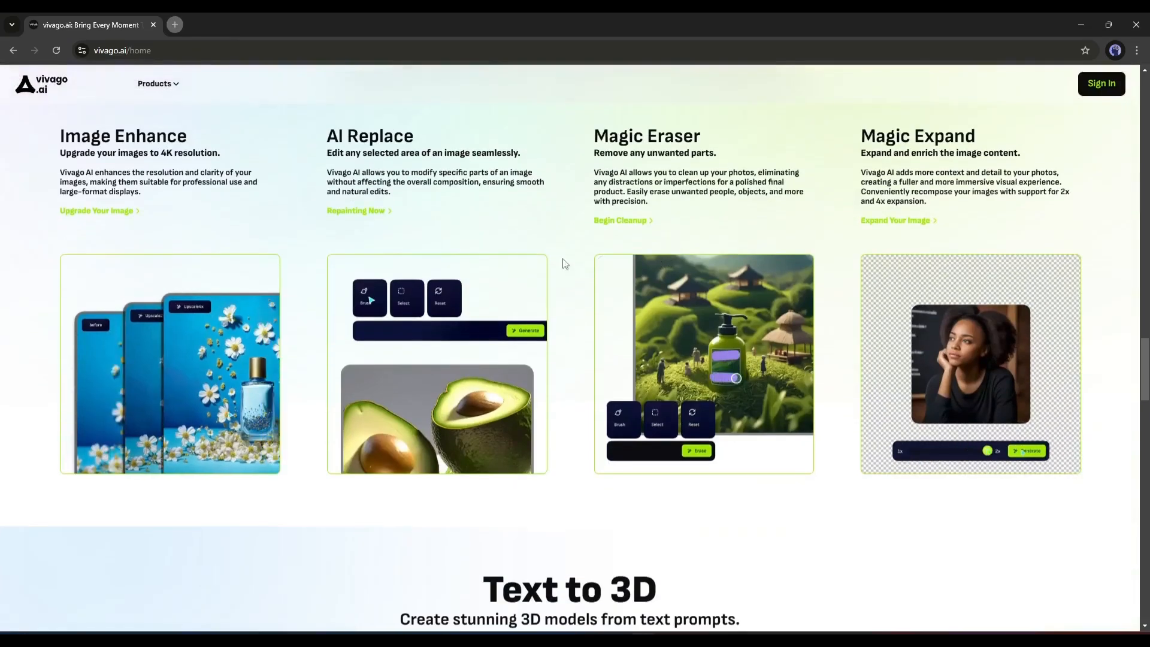
pyautogui.scroll(-12, 949, 305)
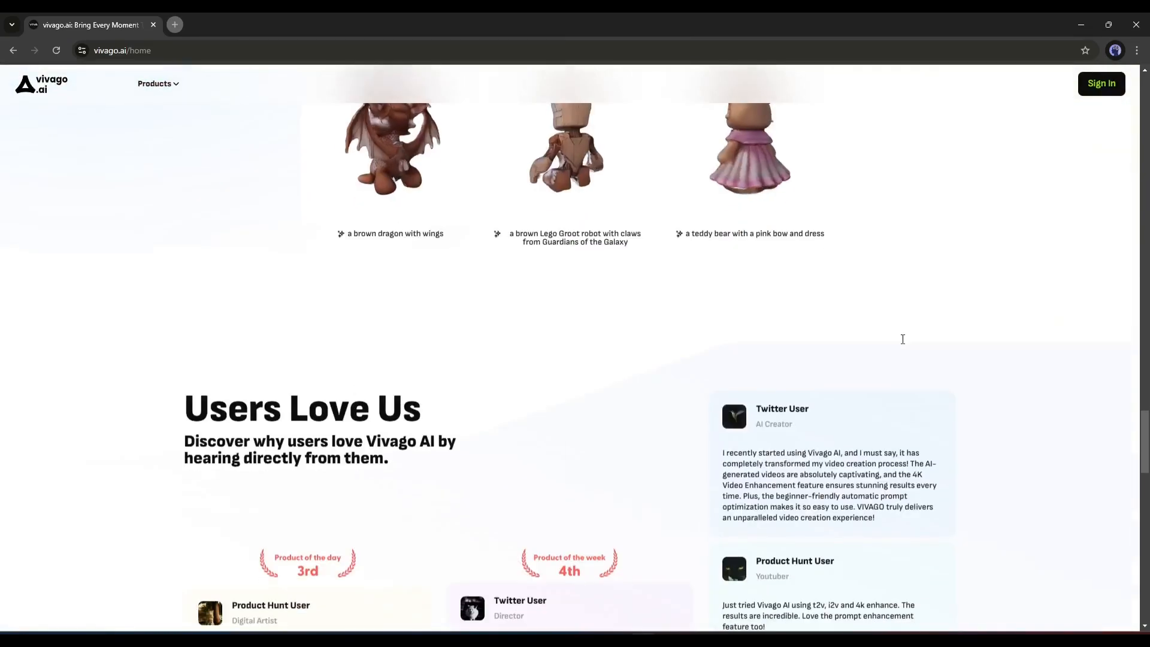
pyautogui.scroll(-4, 903, 344)
pyautogui.scroll(20, 899, 330)
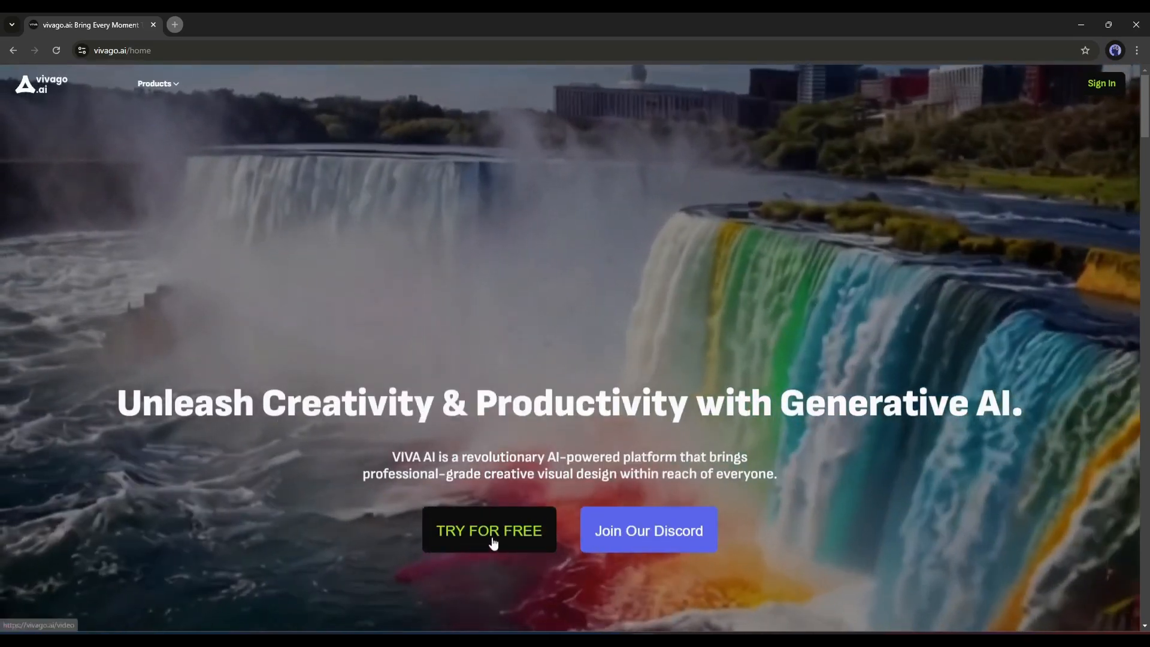
# - Open the free web app from the homepage and sign in with the suggested Google account
pyautogui.click(493, 538)
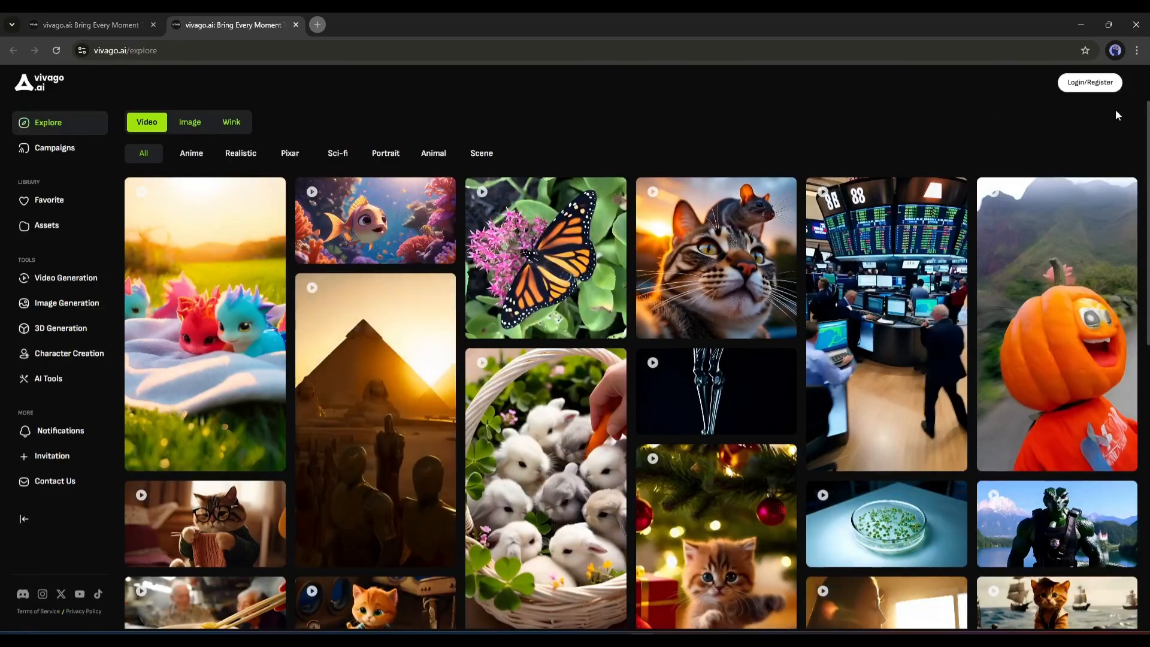
pyautogui.click(1090, 82)
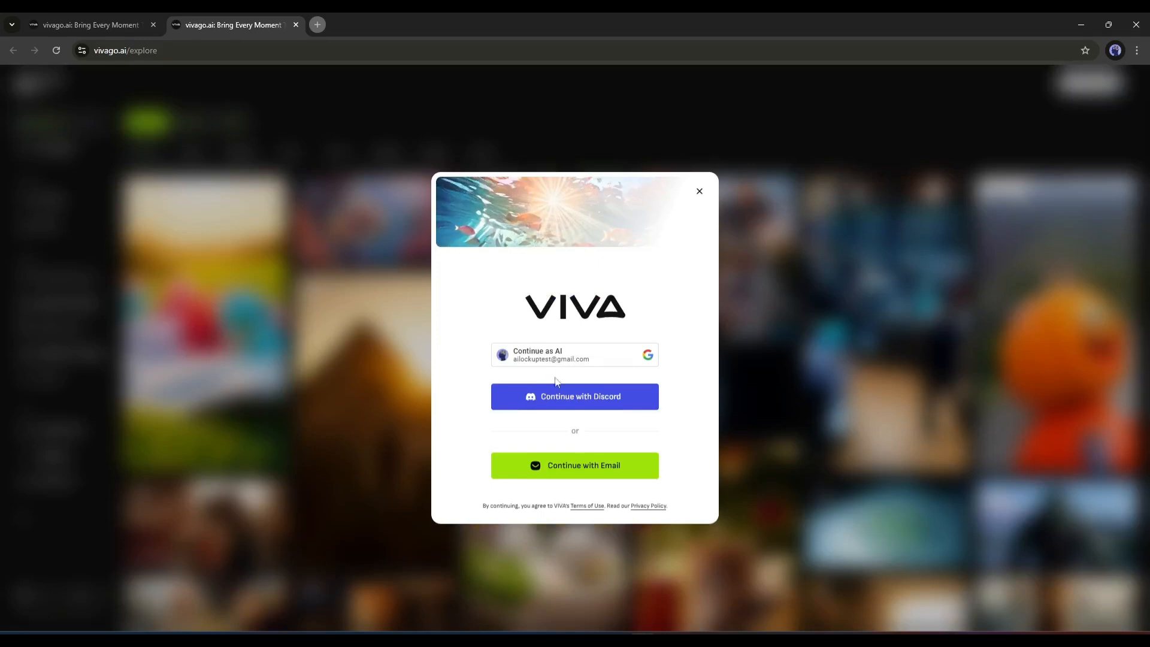
pyautogui.click(568, 361)
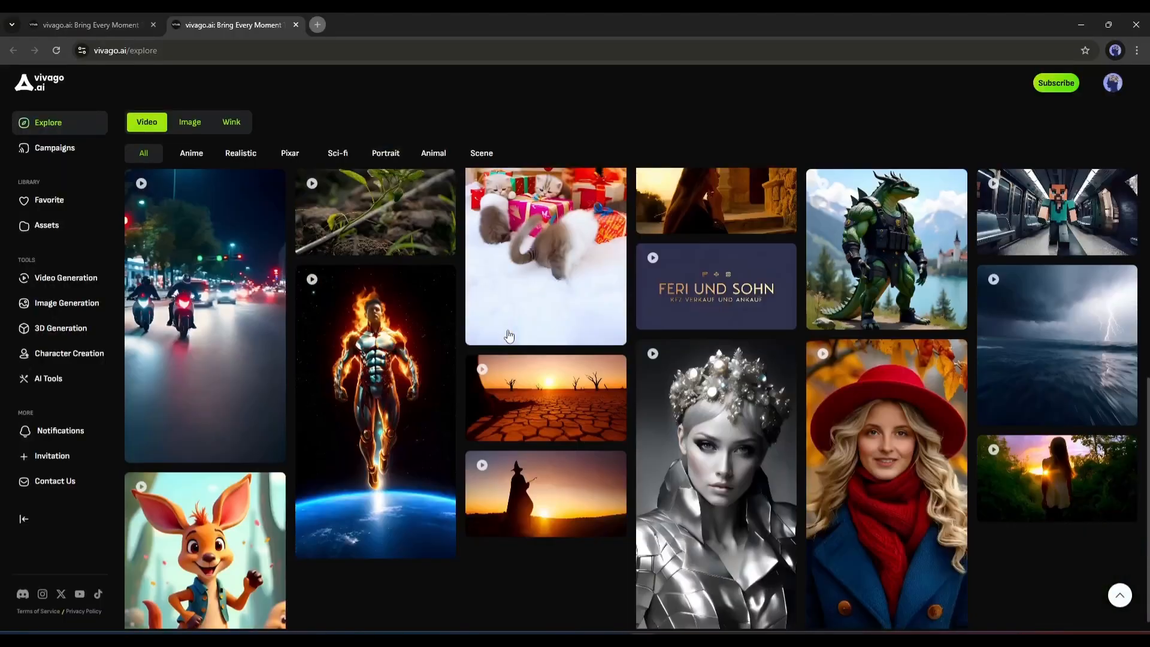
# - Browse the sample videos on the Explore page and open the Video Generation tool
pyautogui.scroll(-6, 217, 309)
pyautogui.scroll(-3, 217, 308)
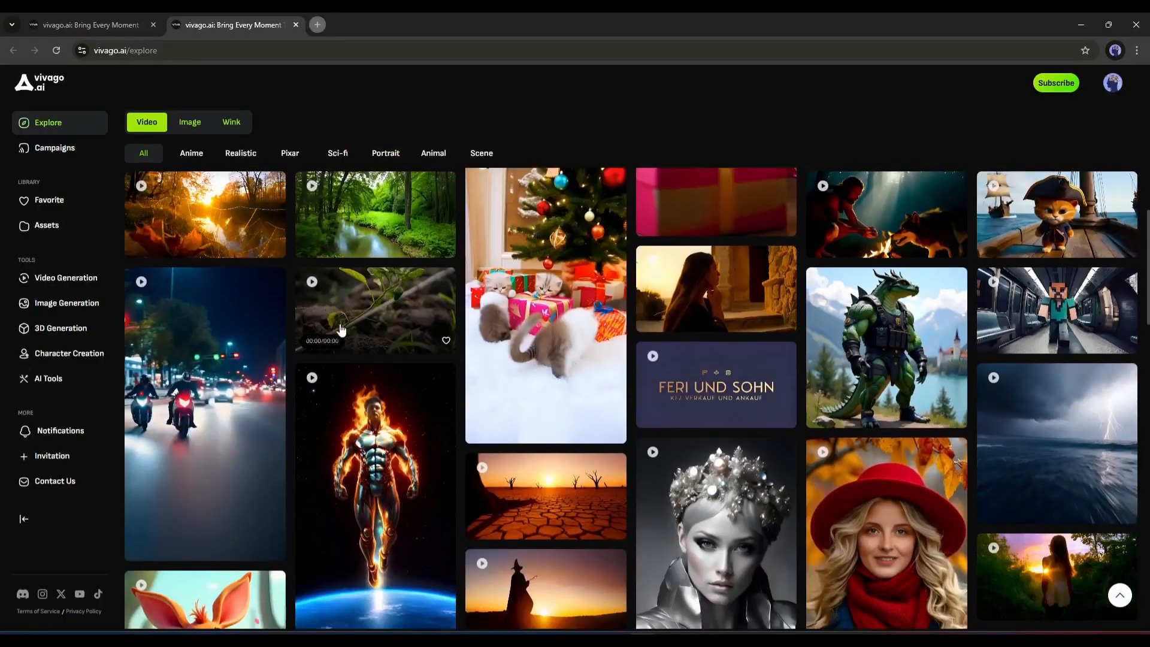
pyautogui.scroll(-6, 931, 370)
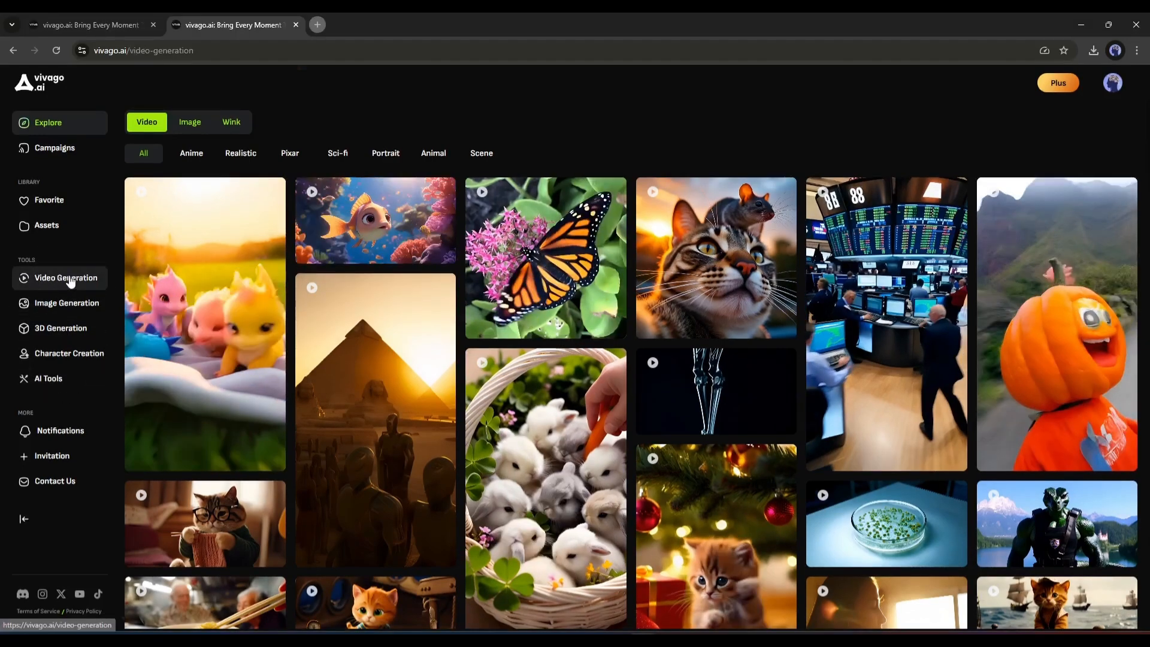
pyautogui.click(55, 279)
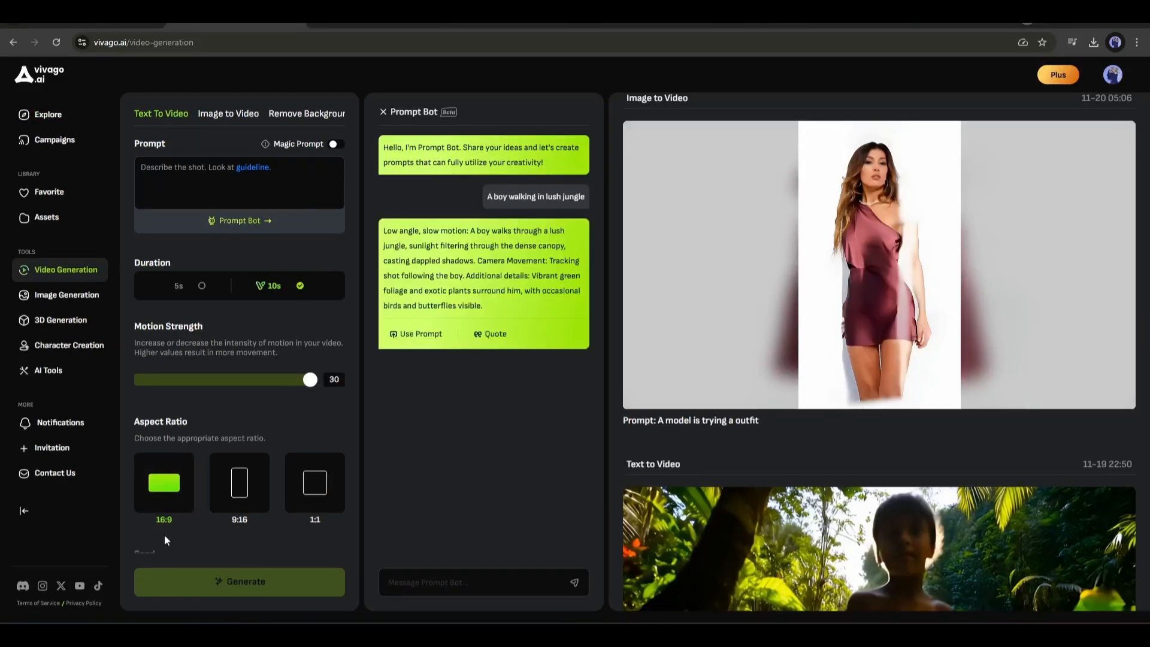
# - Look at the Image to Video and Remove Background modes and return to Text To Video
pyautogui.click(222, 119)
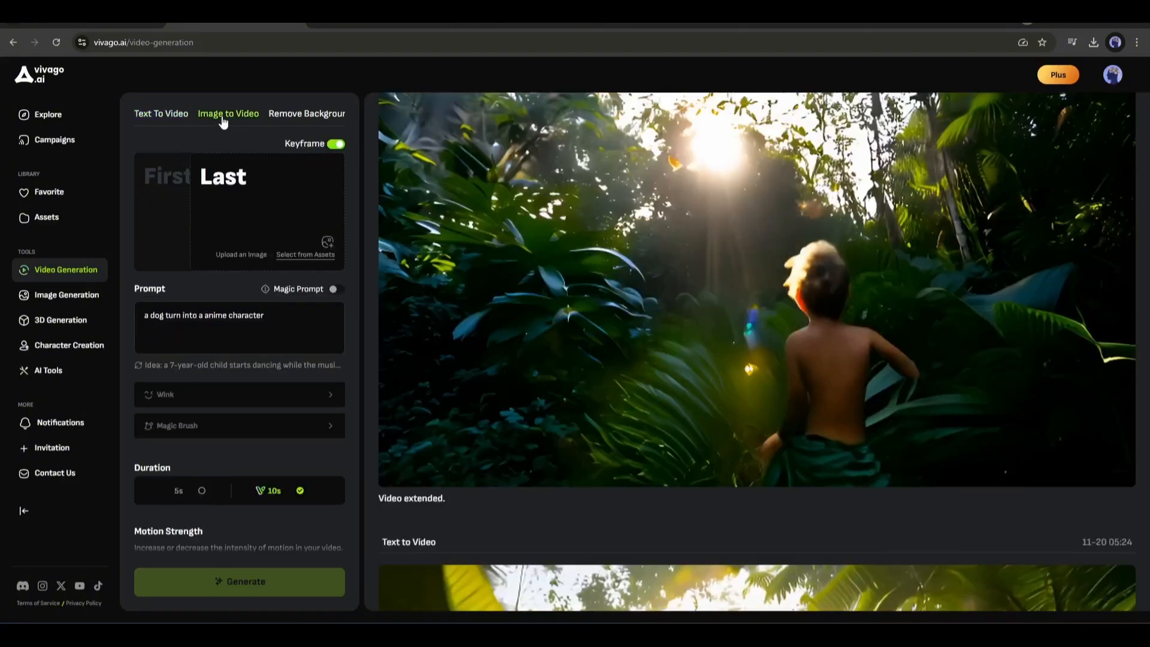
pyautogui.click(283, 114)
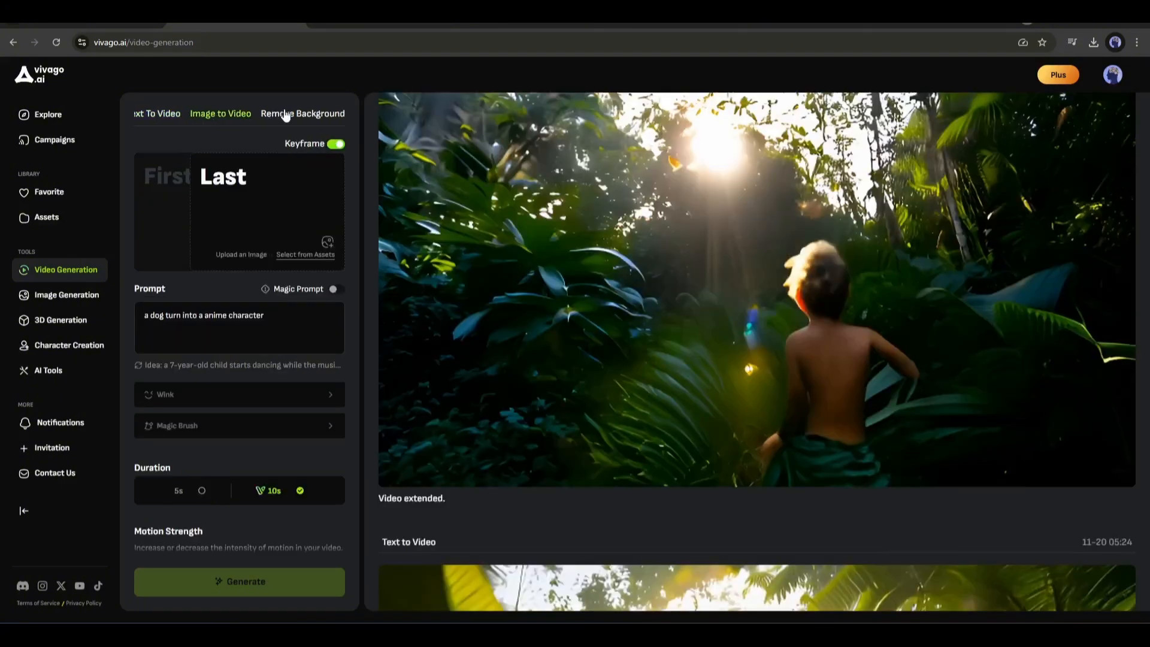
pyautogui.click(163, 113)
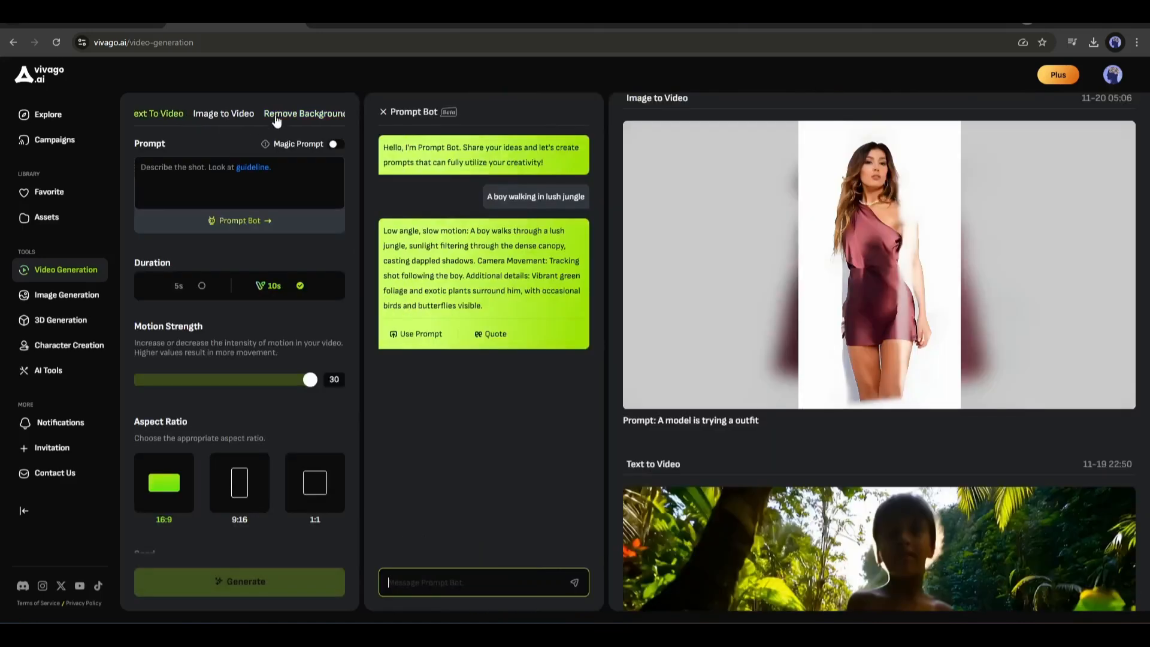
# - Ask Prompt Bot for a video prompt based on the idea "A boy walking in lush jungle"
pyautogui.click(162, 192)
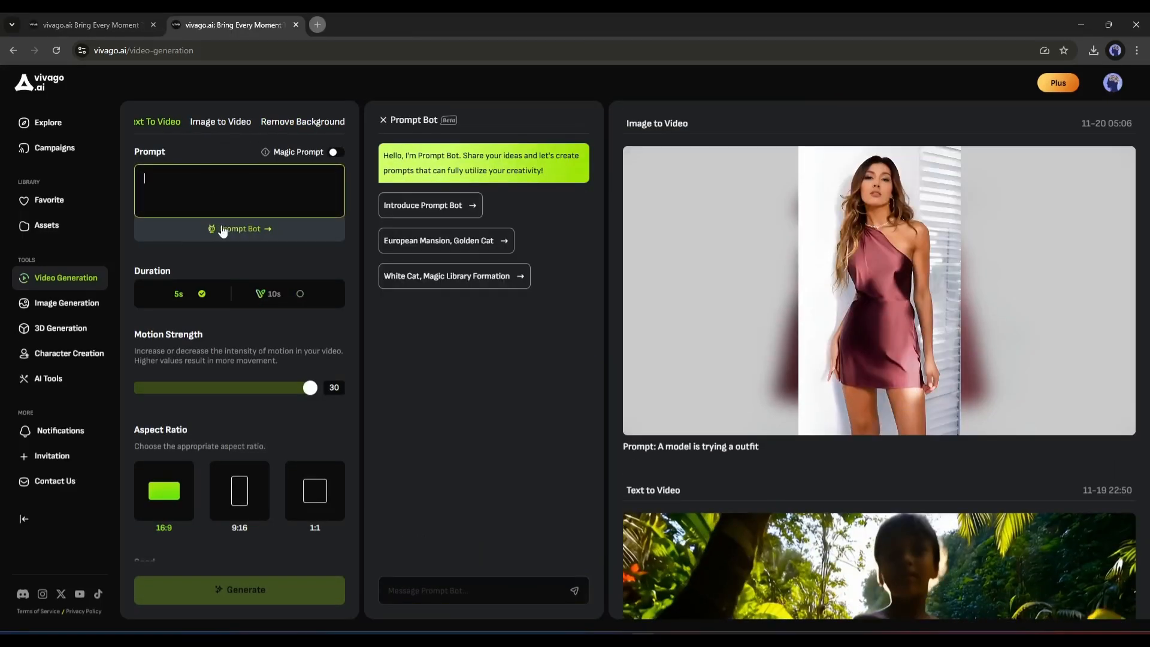
pyautogui.click(251, 229)
pyautogui.click(247, 231)
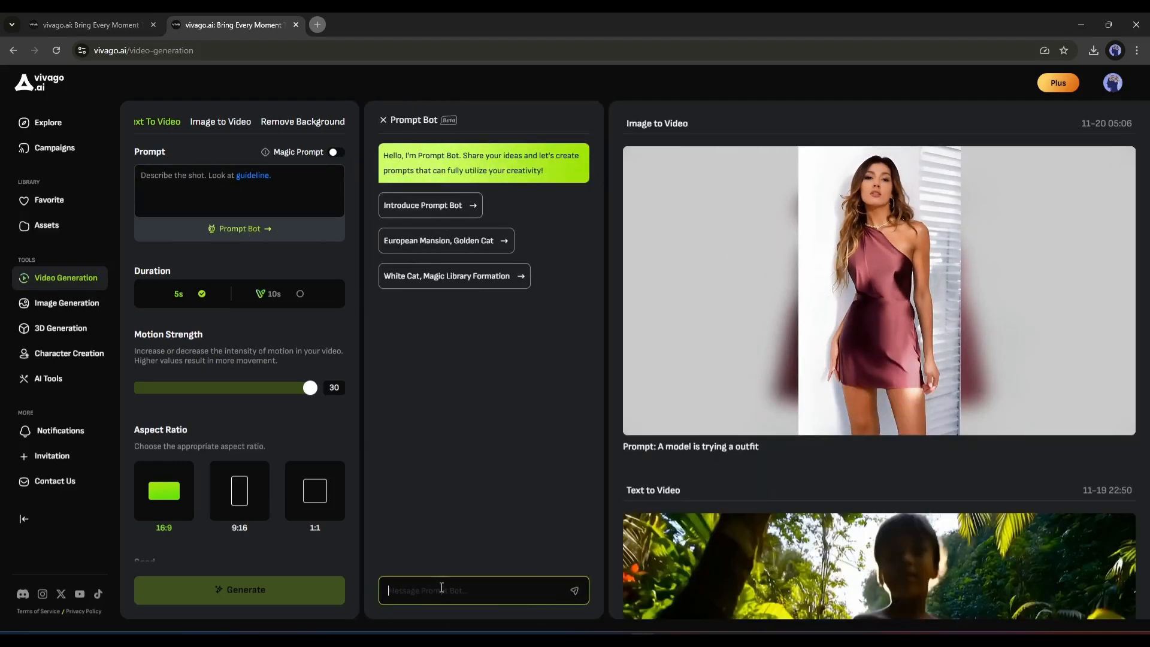
pyautogui.write('A boy walking in lush jungle')
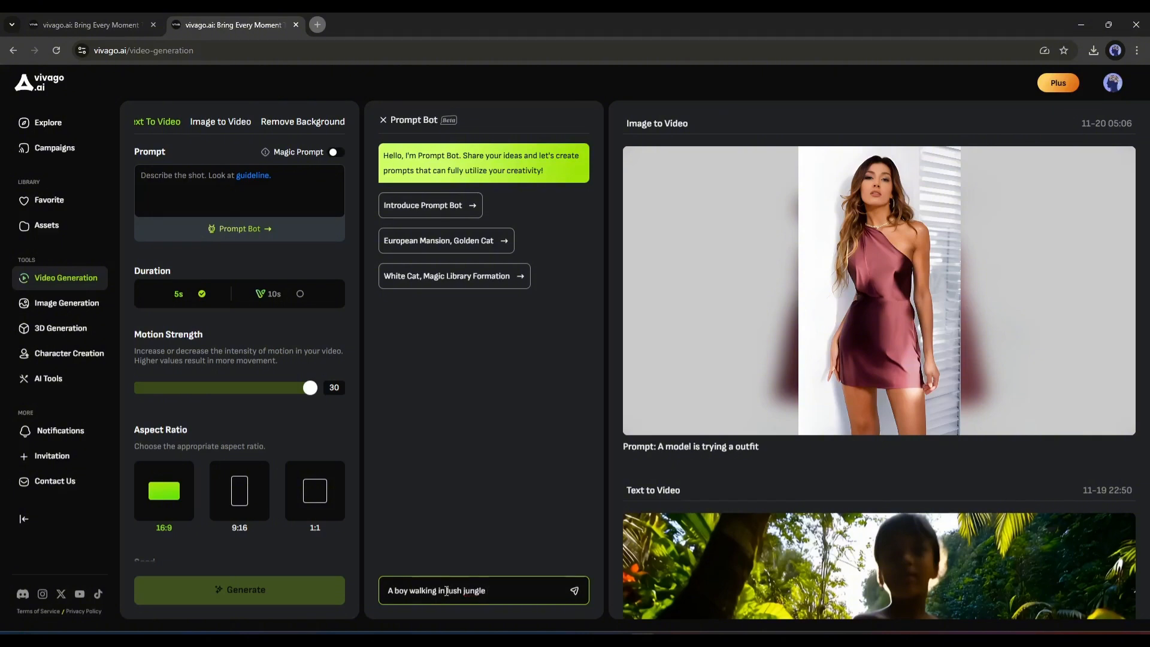
pyautogui.press('Return')
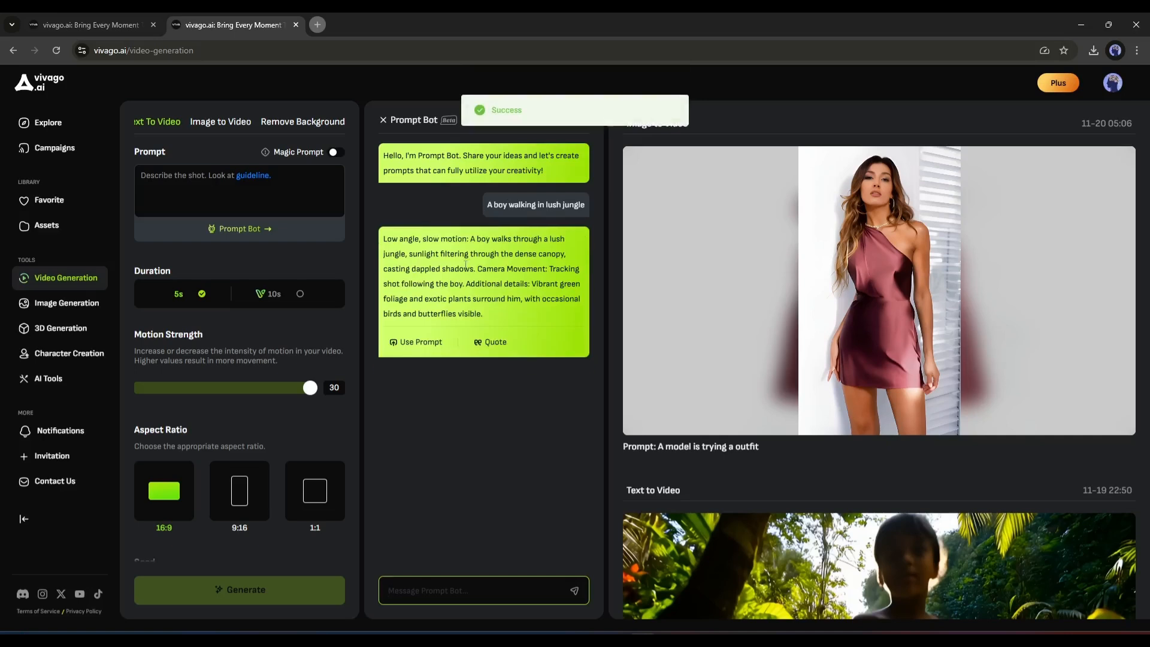
# - Read through Prompt Bot's suggested jungle description and use it as the text-to-video prompt
pyautogui.moveTo(471, 238); pyautogui.dragTo(573, 244)
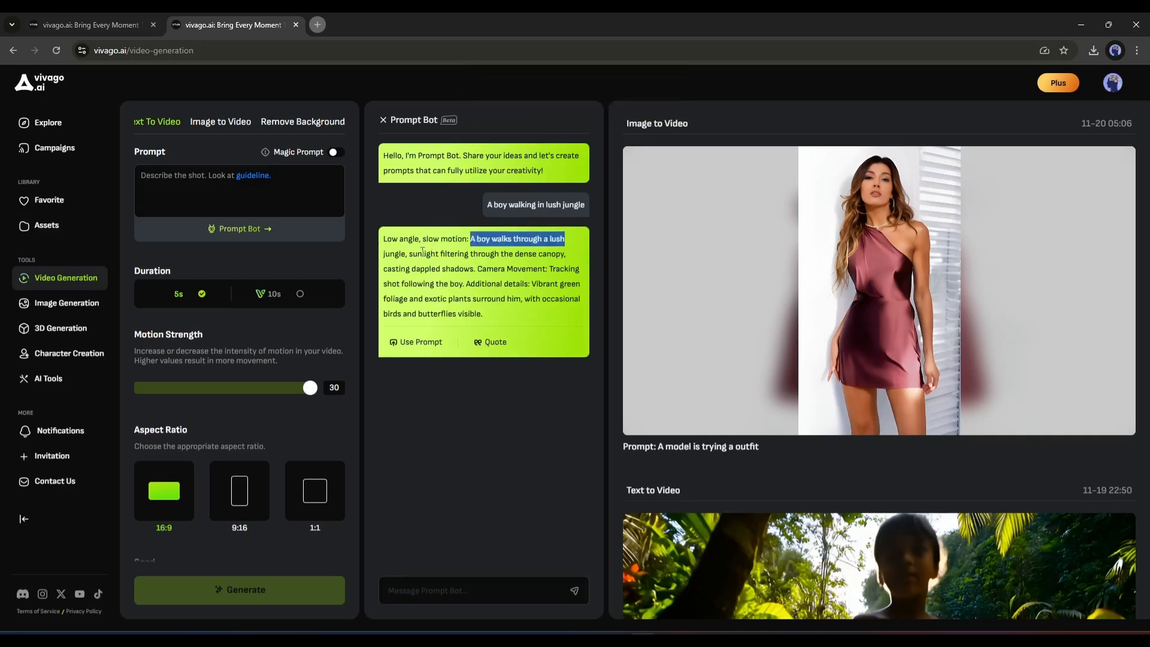
pyautogui.moveTo(412, 254); pyautogui.dragTo(568, 255)
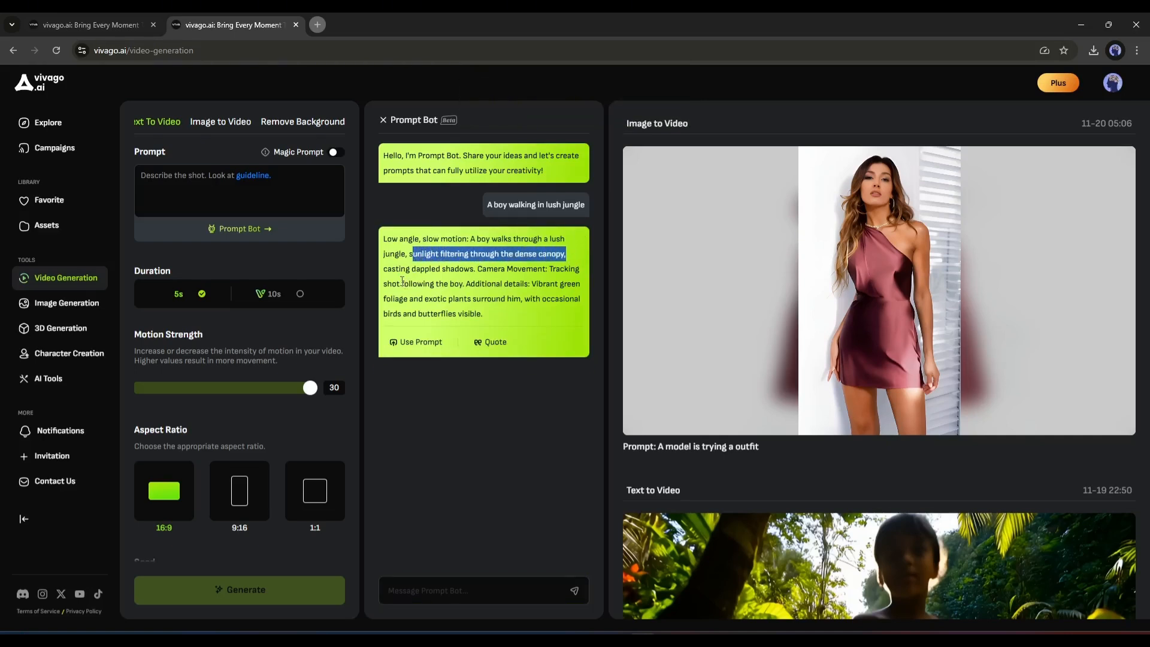
pyautogui.moveTo(401, 283); pyautogui.dragTo(511, 283)
pyautogui.moveTo(457, 313); pyautogui.dragTo(495, 314)
pyautogui.click(487, 314)
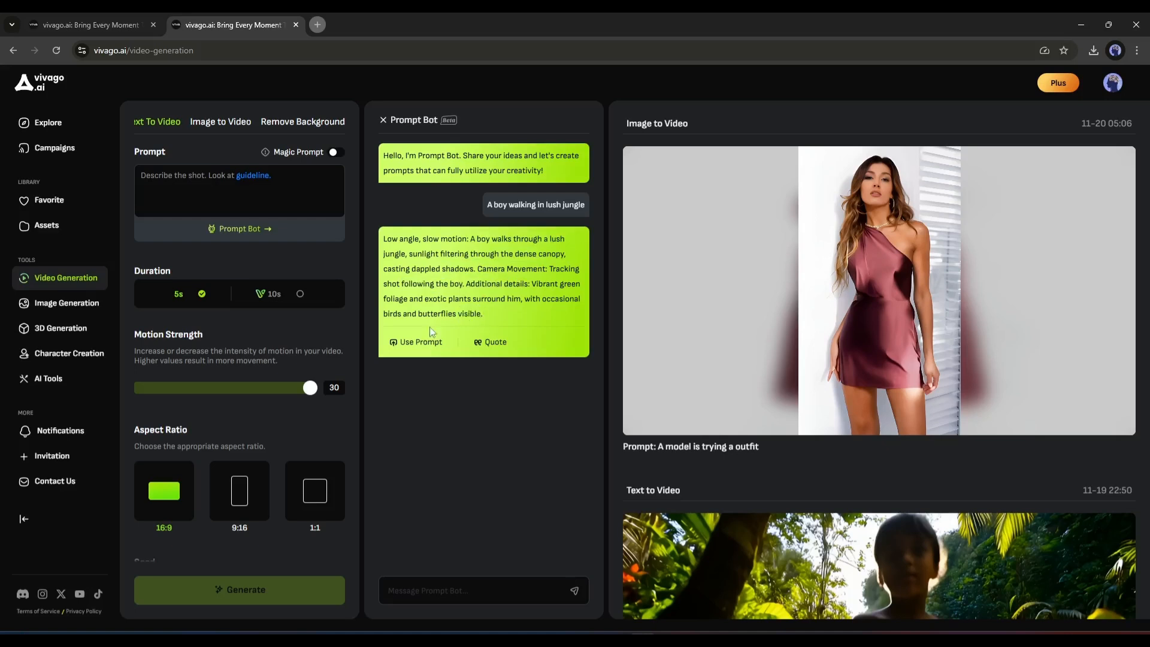
pyautogui.click(419, 341)
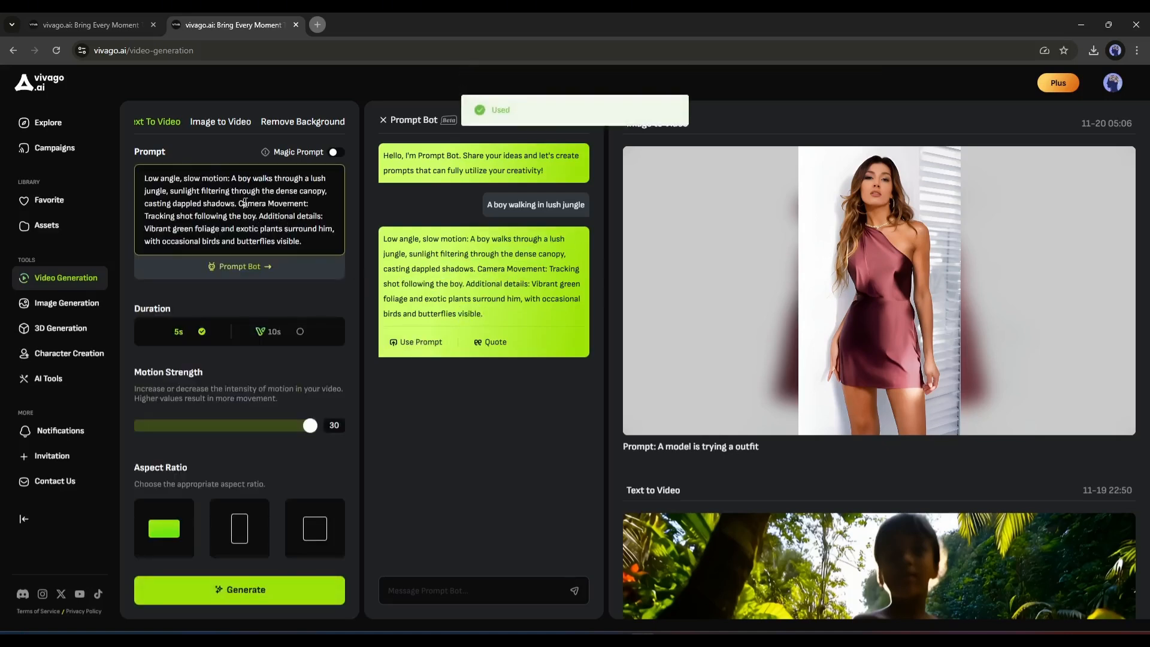
pyautogui.moveTo(184, 178); pyautogui.dragTo(301, 241)
pyautogui.click(299, 241)
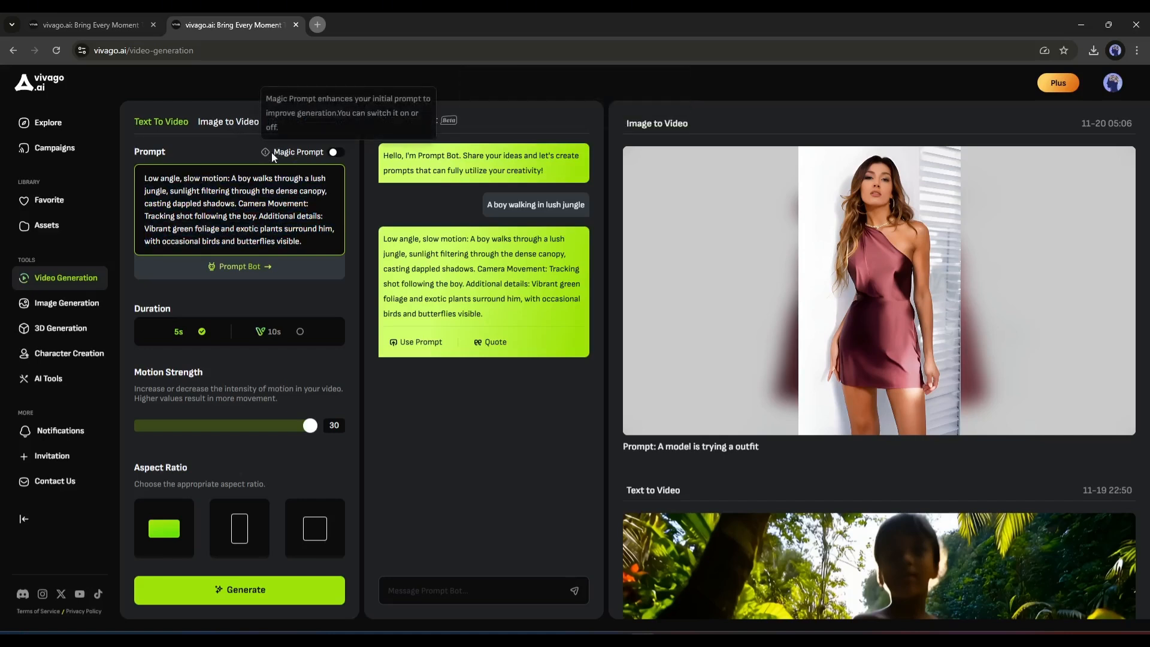
# - Set the video duration to 10s and the motion strength to 16, keeping Magic Prompt off
pyautogui.click(334, 153)
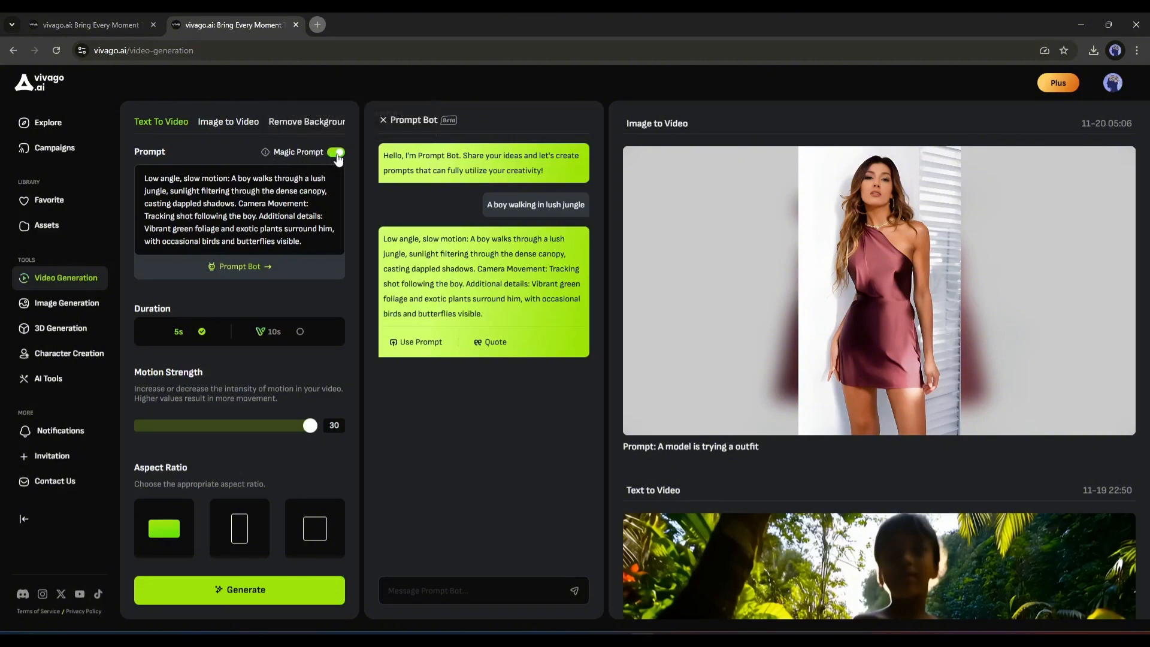
pyautogui.click(336, 153)
pyautogui.scroll(-1, 226, 240)
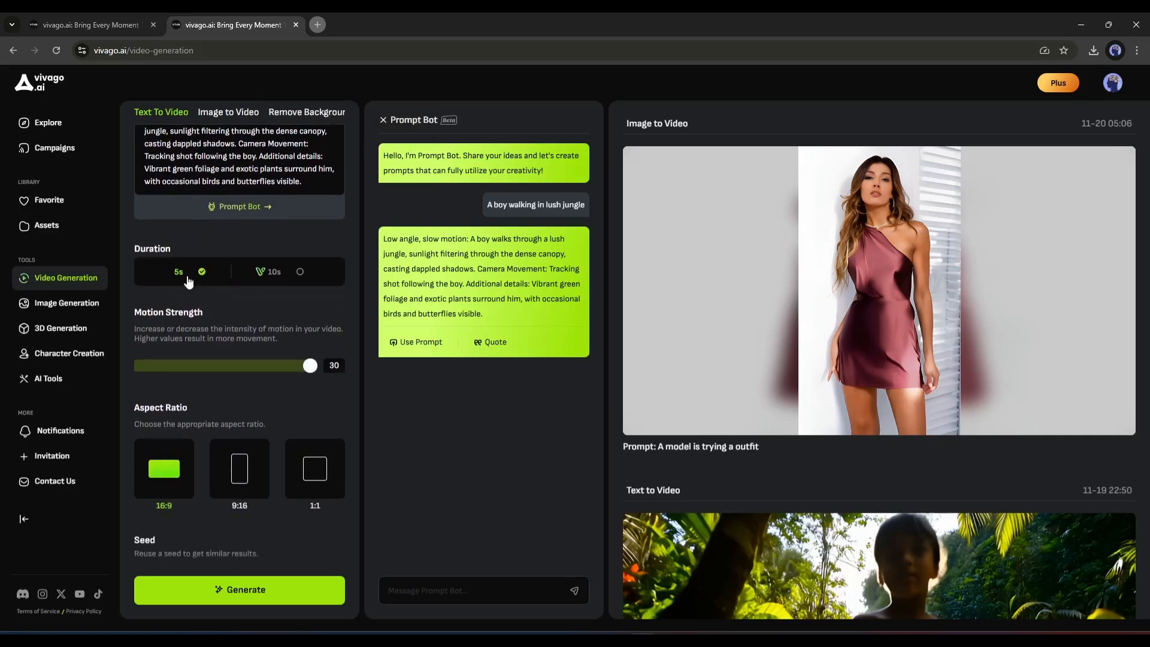
pyautogui.click(300, 276)
pyautogui.moveTo(309, 366); pyautogui.dragTo(230, 363)
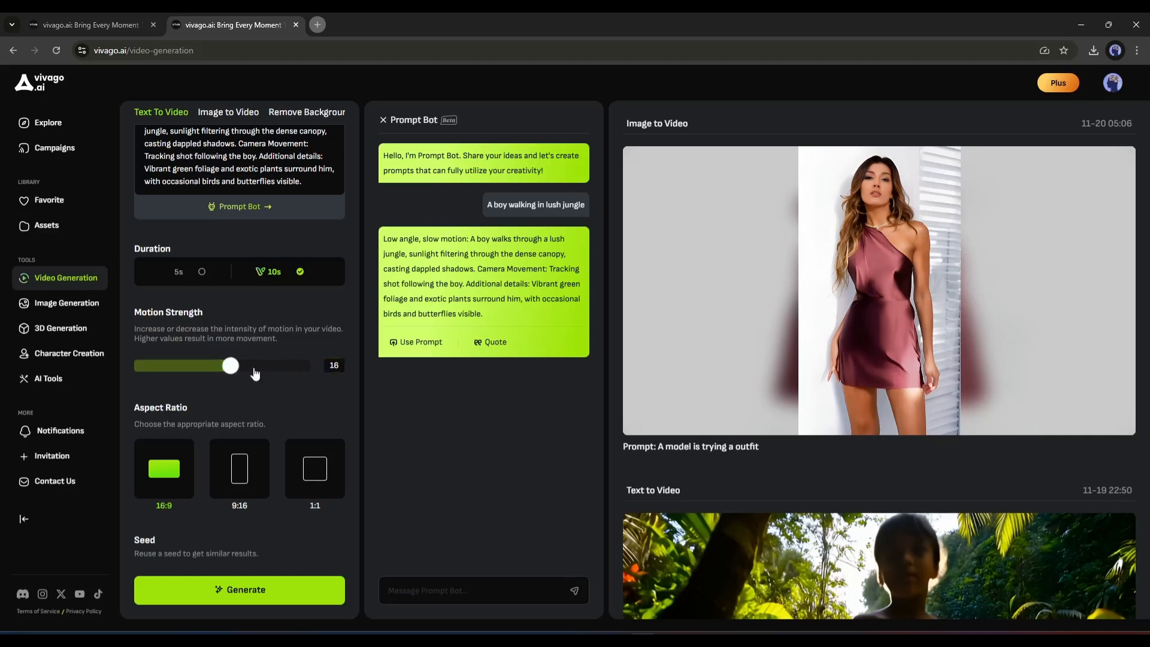
# - Leave the seed empty and add the negative prompt "blurry, unusual movement, character walking behind"
pyautogui.scroll(-2, 241, 431)
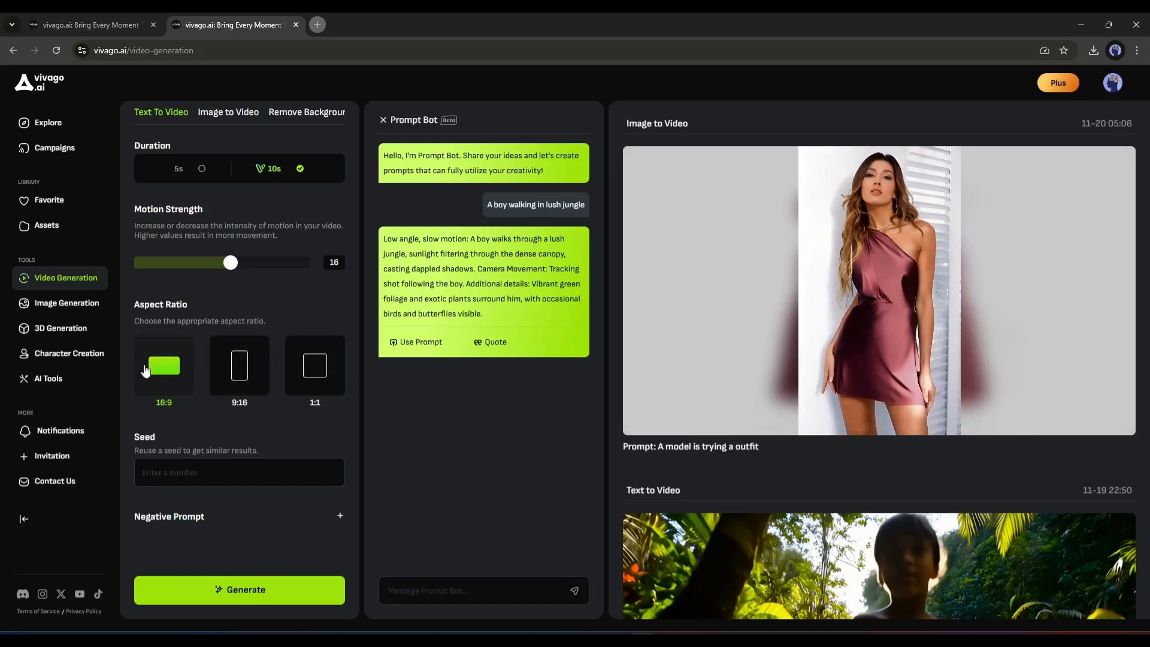
pyautogui.click(206, 472)
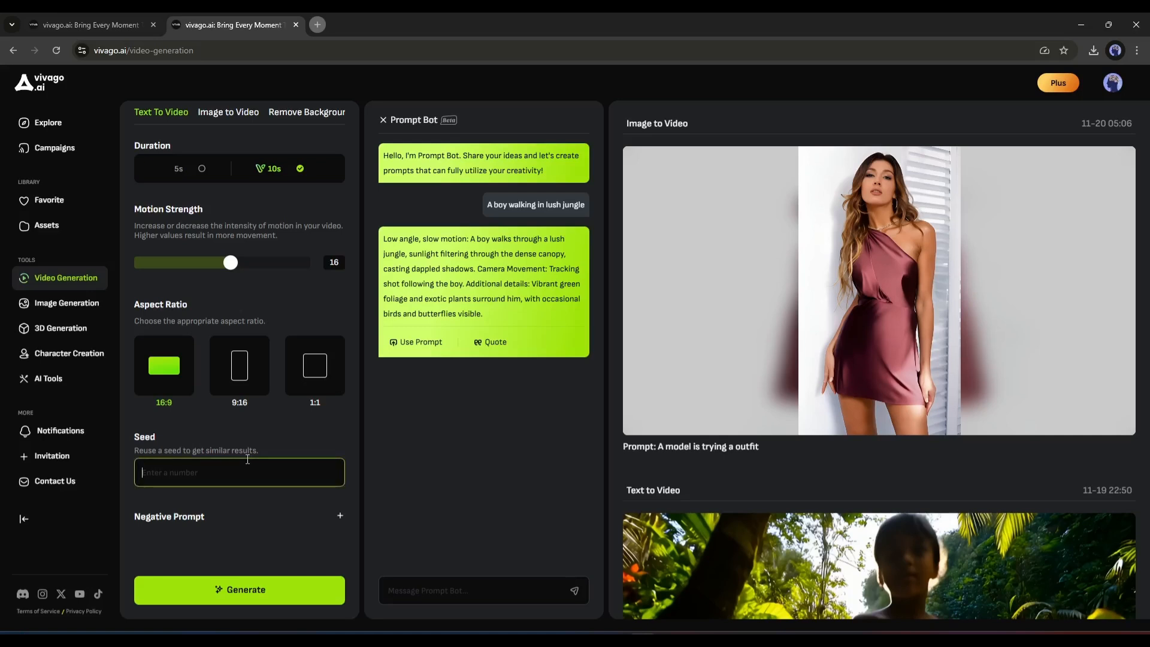
pyautogui.click(337, 515)
pyautogui.click(198, 545)
pyautogui.write('blurry, un')
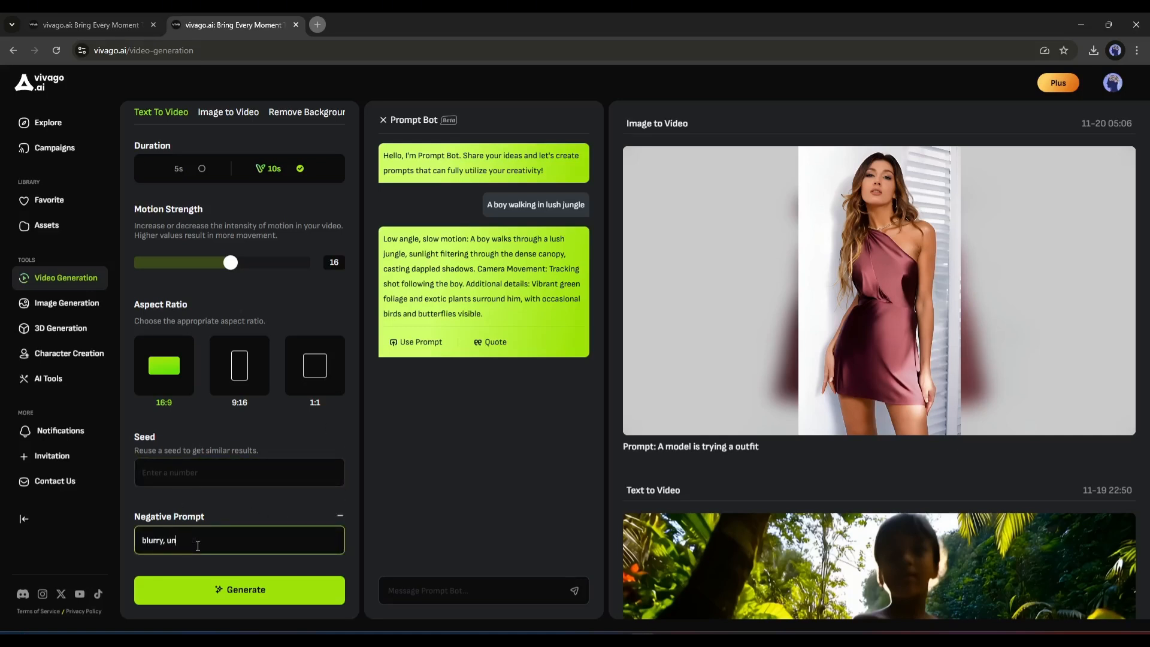
pyautogui.write('usual movemnt , charca')
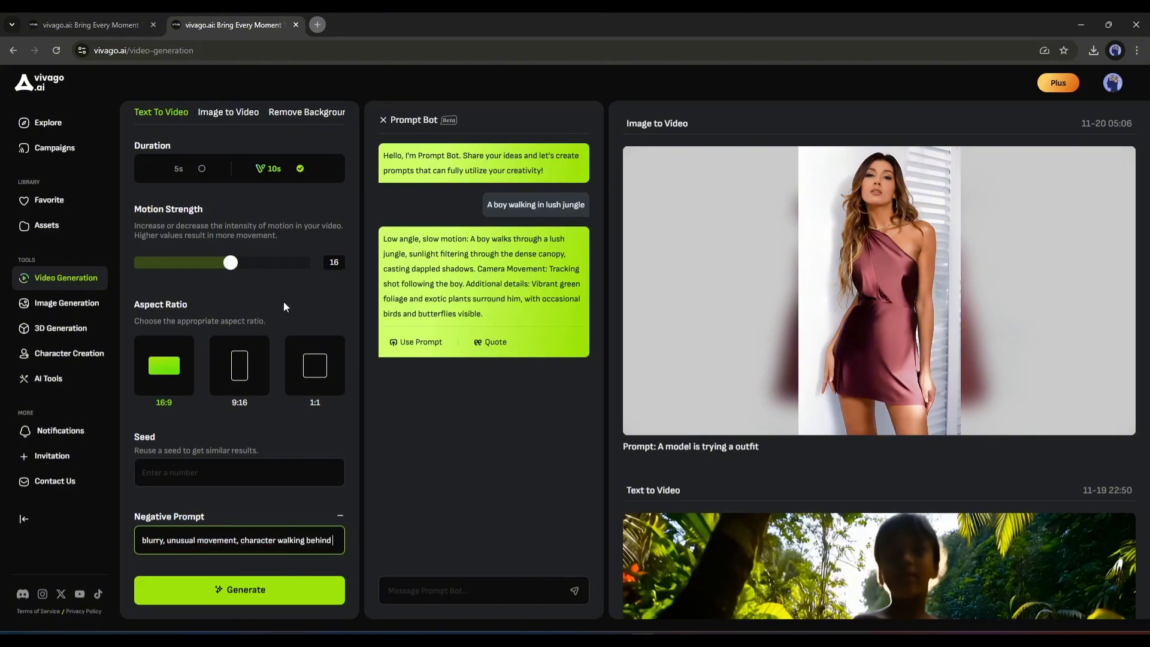
# - Generate the jungle video from the prompt and extend the resulting clip
pyautogui.click(264, 605)
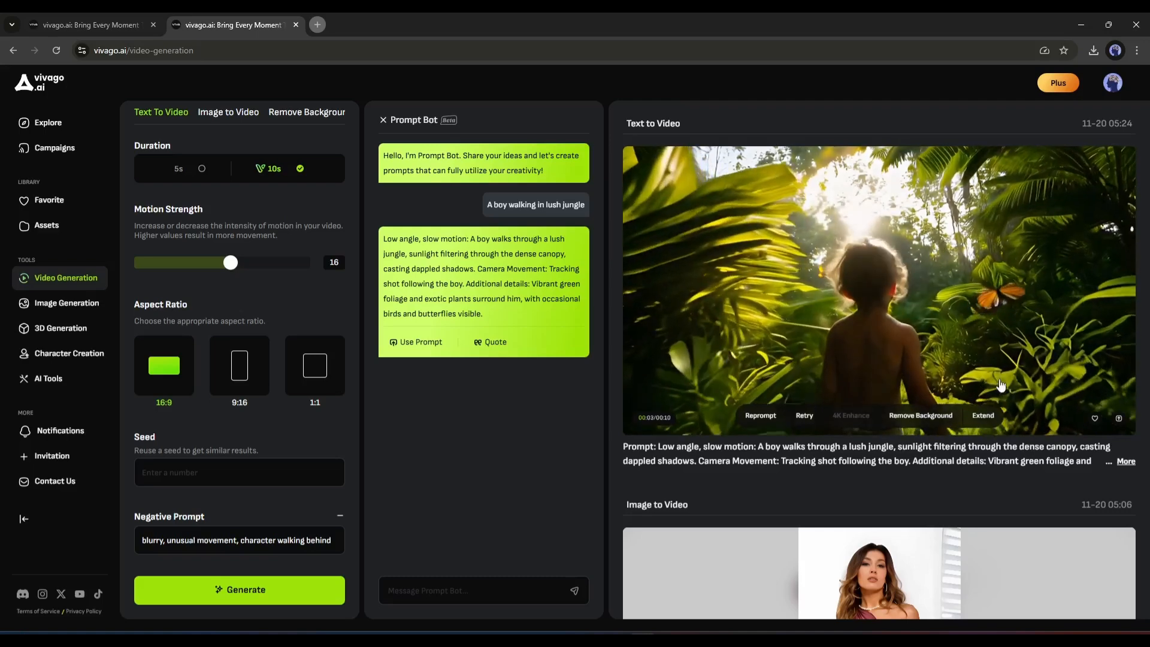
pyautogui.click(984, 417)
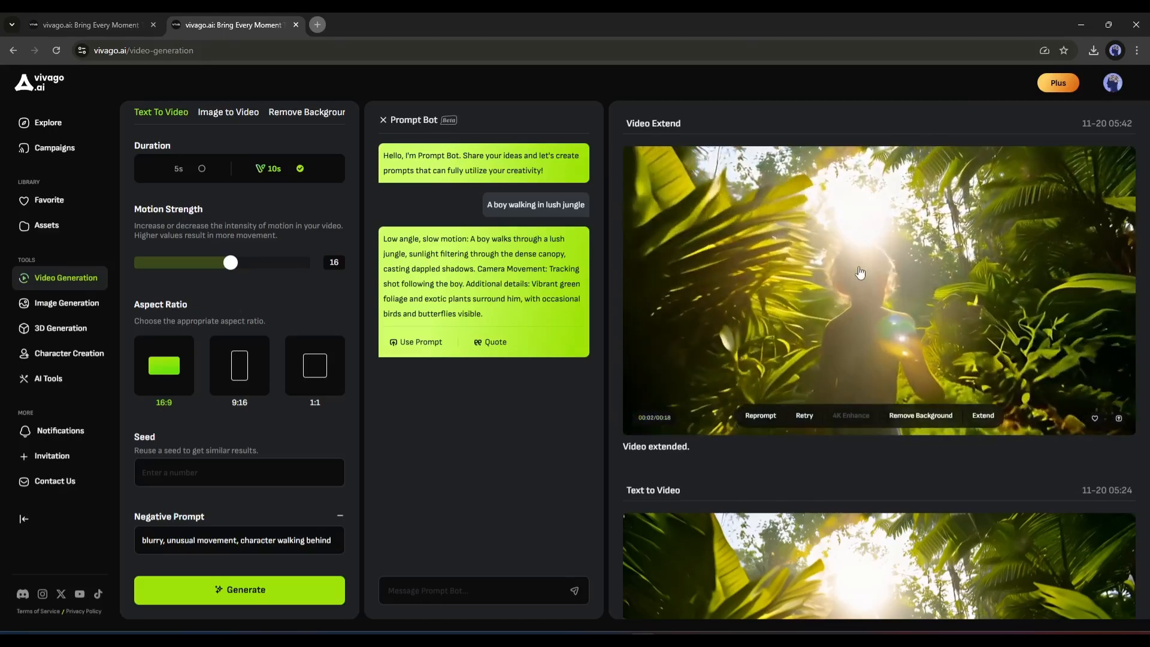
# - Upload the hot-air-balloons picture at 16:9 for image-to-video and set the prompt to "hot air balloon in the sky"
pyautogui.scroll(3, 187, 123)
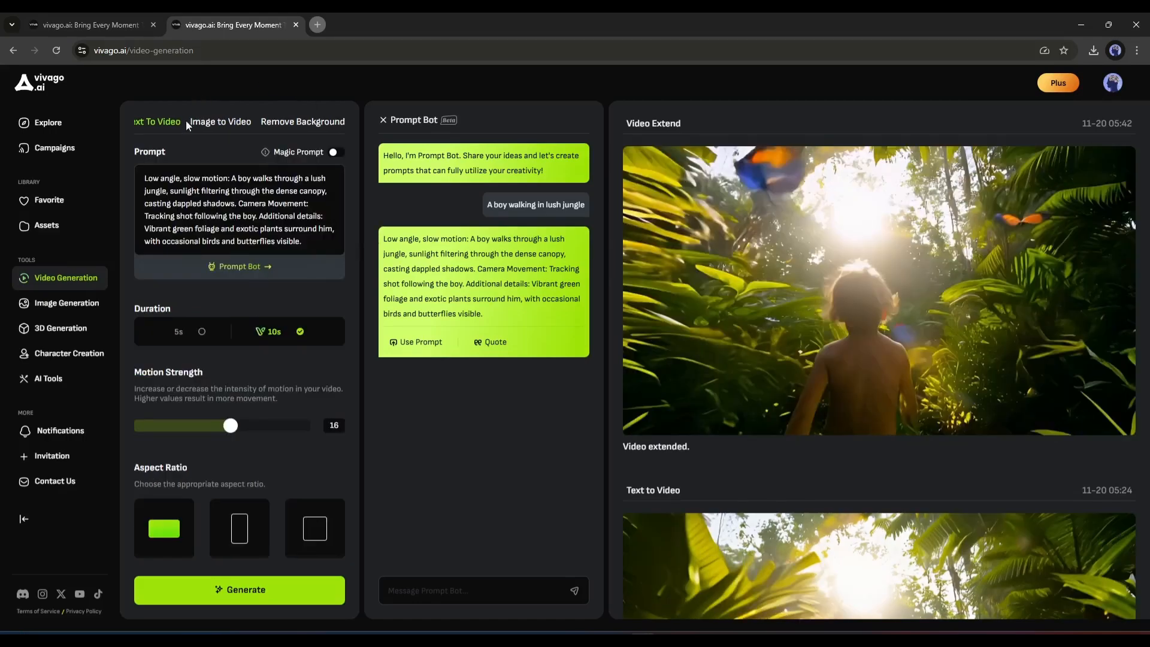
pyautogui.click(227, 123)
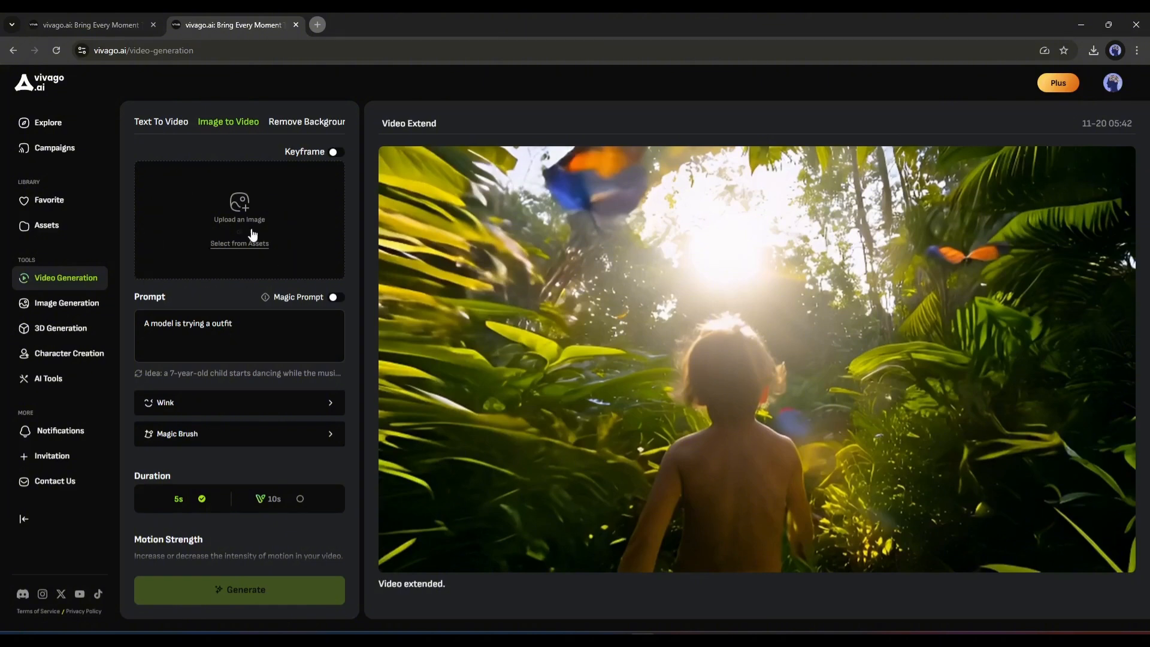
pyautogui.click(244, 209)
pyautogui.doubleClick(141, 128)
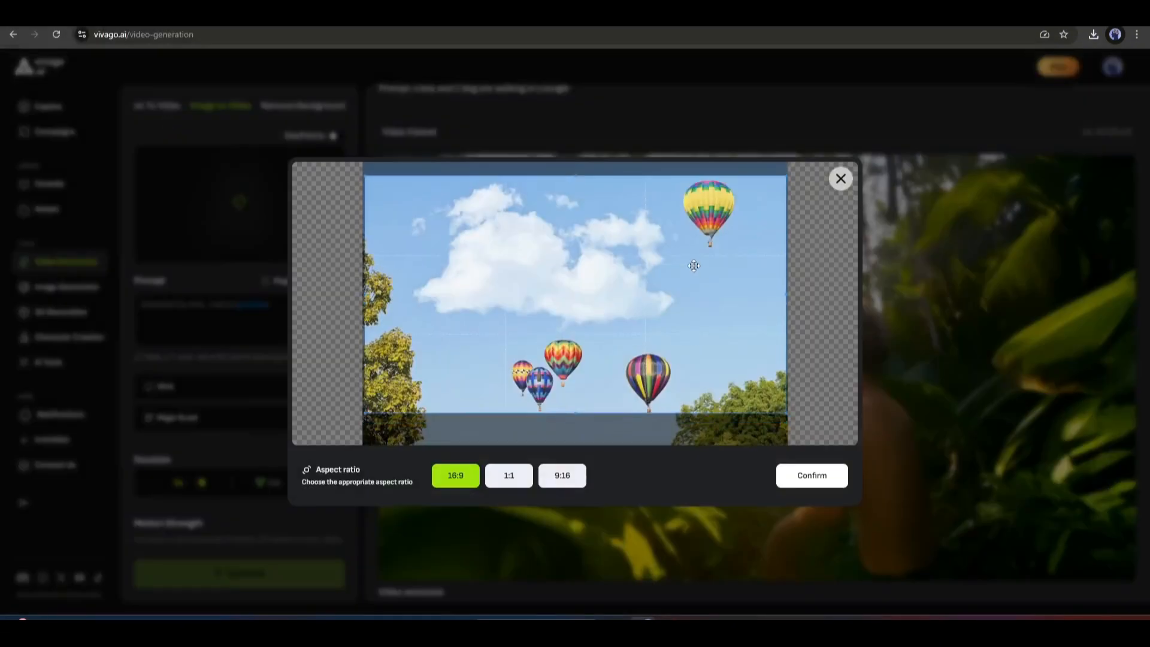
pyautogui.click(811, 476)
pyautogui.click(208, 329)
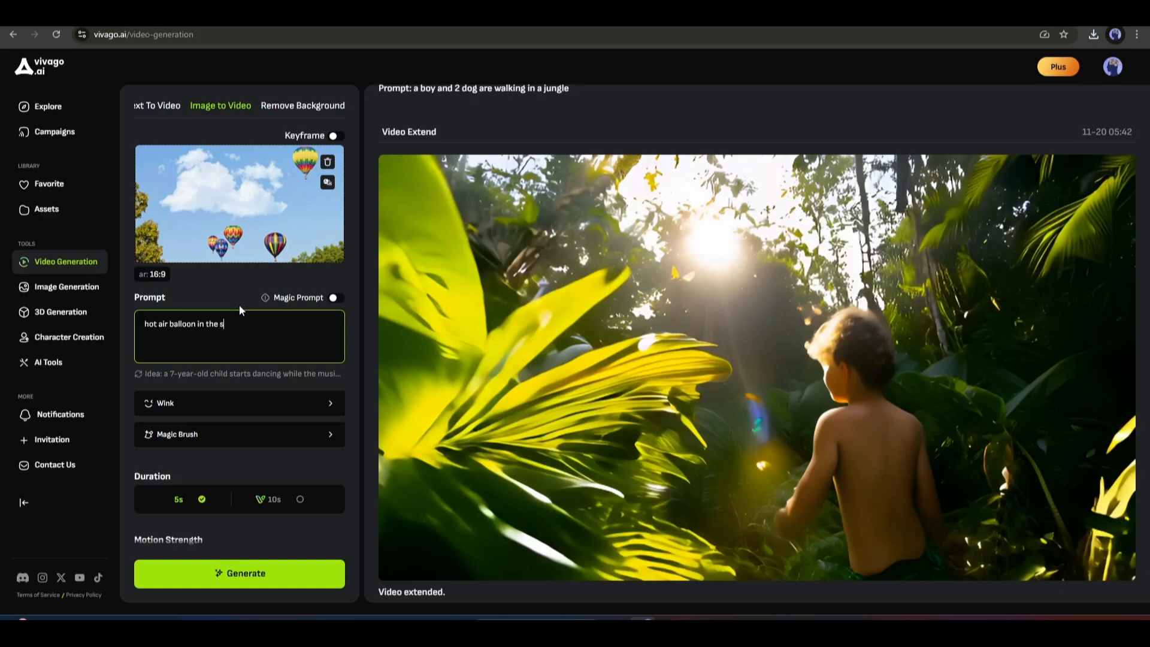
# - View the Wink expression templates for animating faces and leave them without choosing one
pyautogui.scroll(-2, 312, 281)
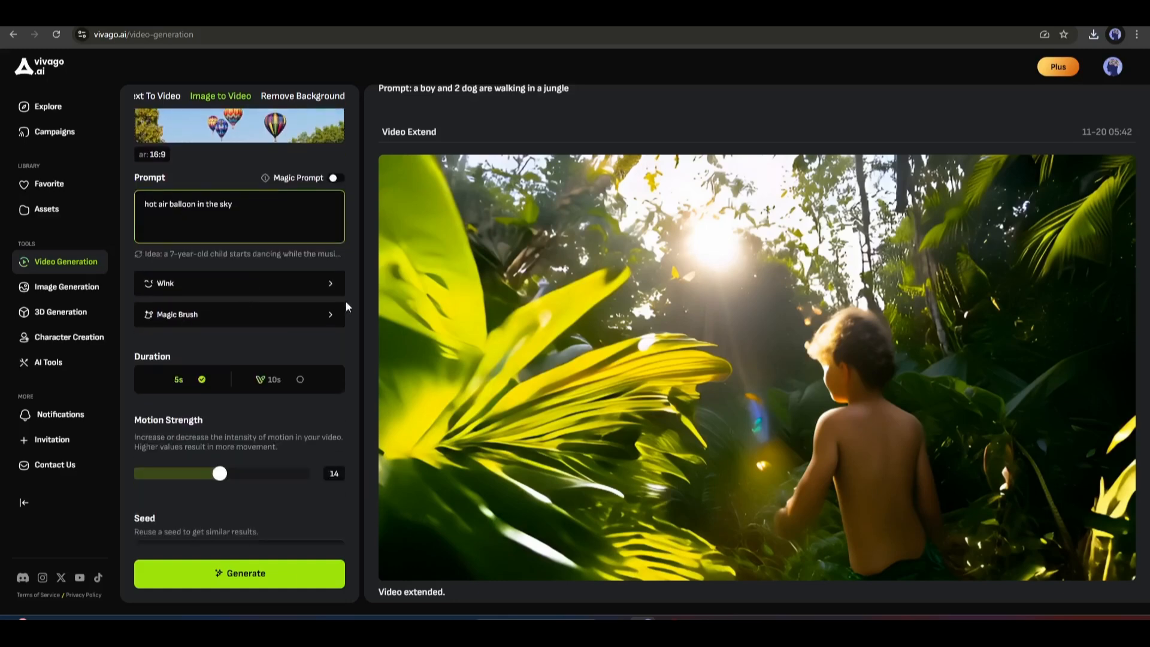
pyautogui.click(256, 284)
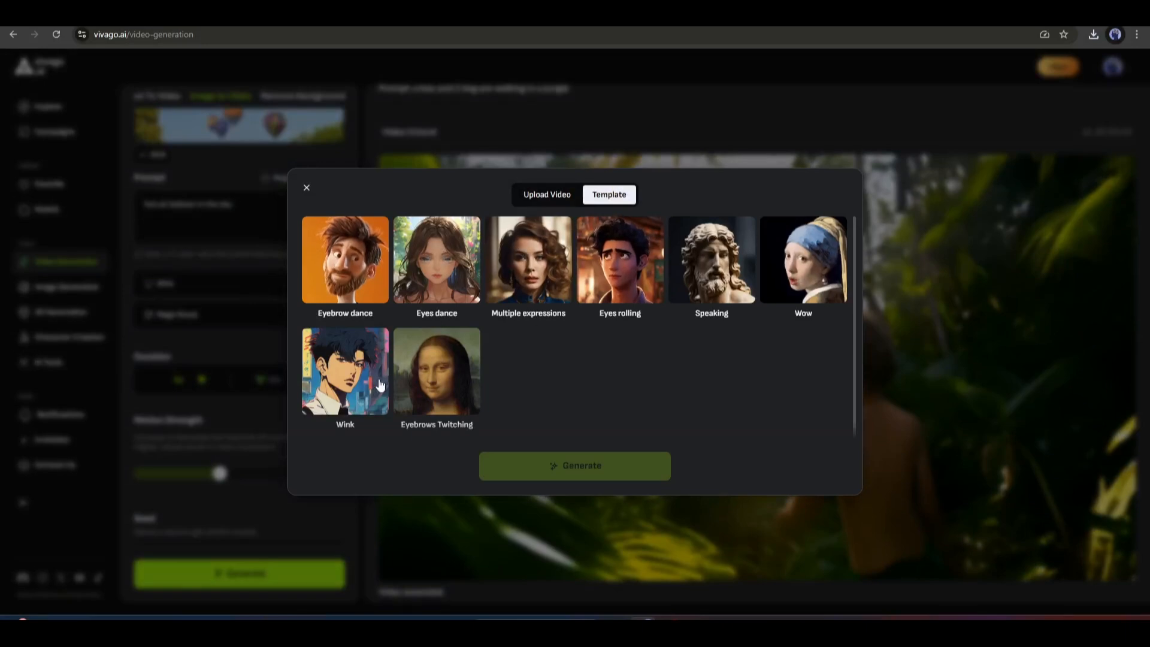
pyautogui.click(304, 187)
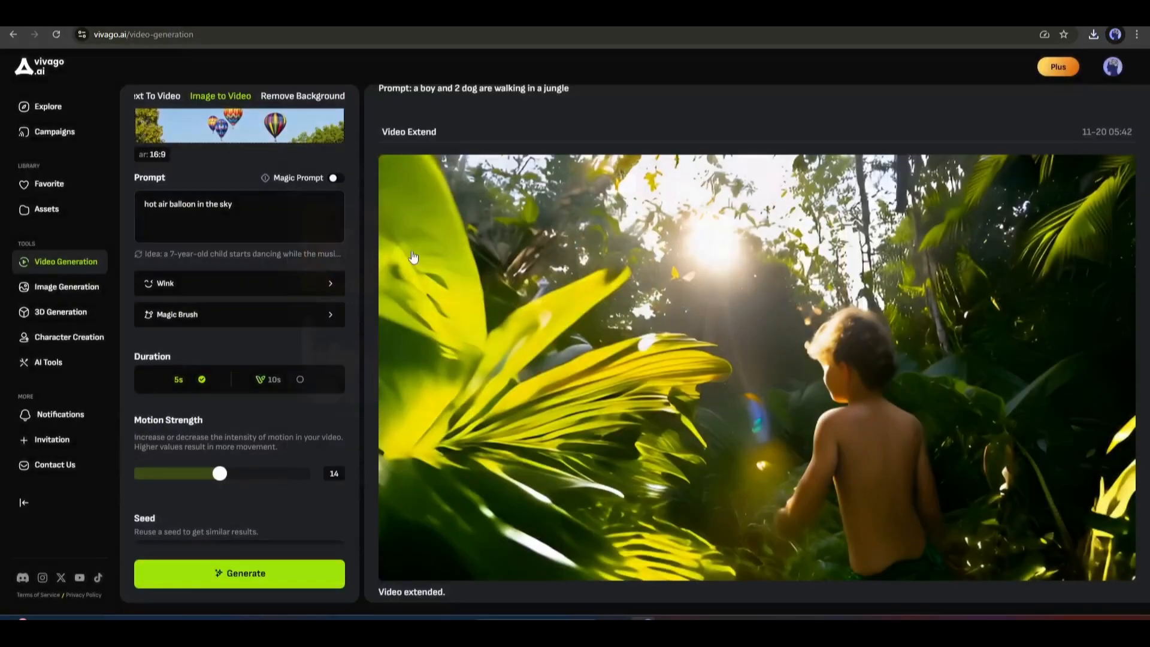
# - With Magic Brush, mask the cloud and the two largest balloons, and draw motion tracks sending the cloud left and the balloons right
pyautogui.click(200, 313)
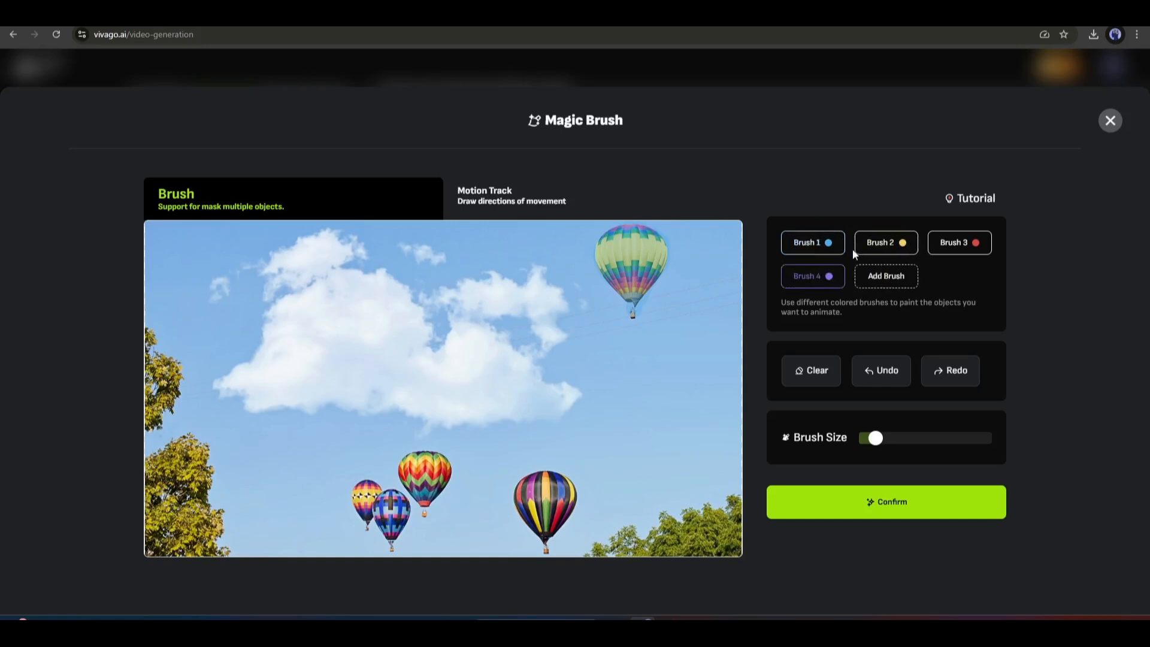
pyautogui.moveTo(297, 275)
pyautogui.mouseDown()
pyautogui.moveTo(391, 405)
pyautogui.moveTo(269, 294)
pyautogui.mouseUp()
pyautogui.moveTo(876, 438); pyautogui.dragTo(918, 438)
pyautogui.moveTo(312, 305)
pyautogui.mouseDown()
pyautogui.moveTo(477, 359)
pyautogui.moveTo(226, 390)
pyautogui.mouseUp()
pyautogui.click(812, 275)
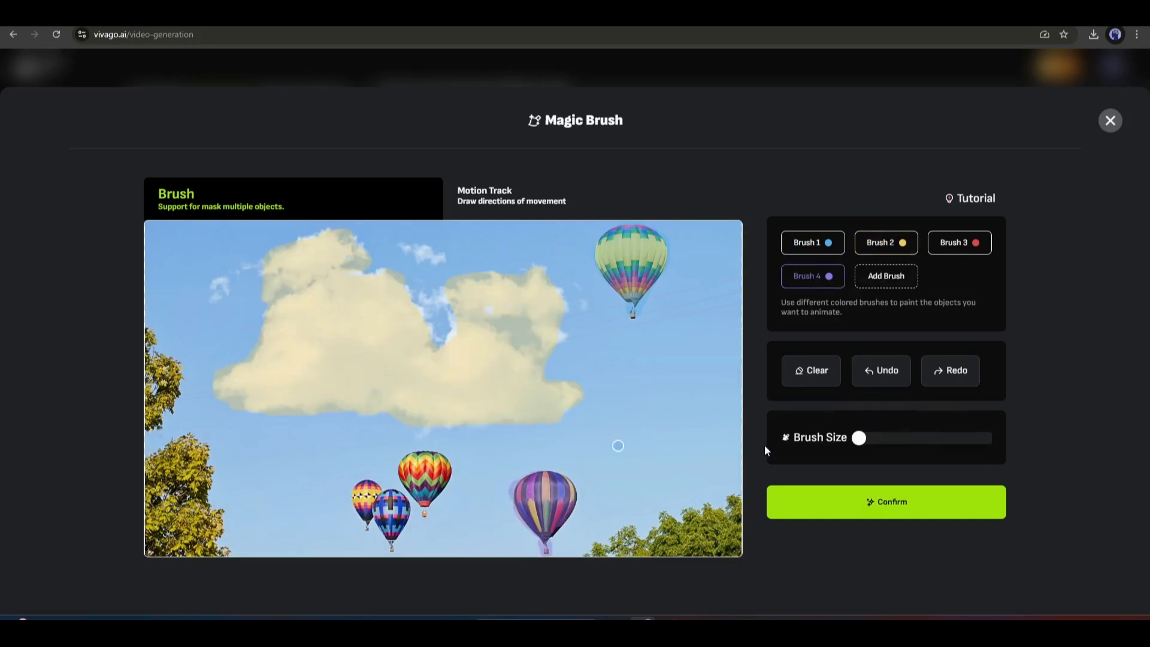
pyautogui.click(499, 196)
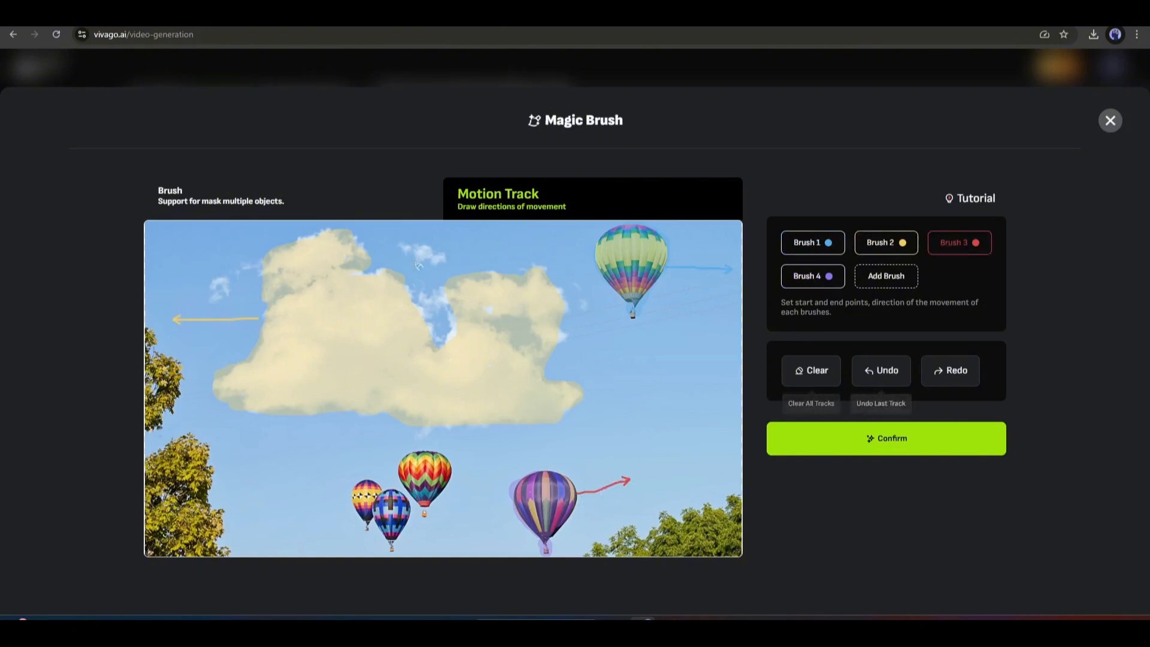
pyautogui.click(897, 440)
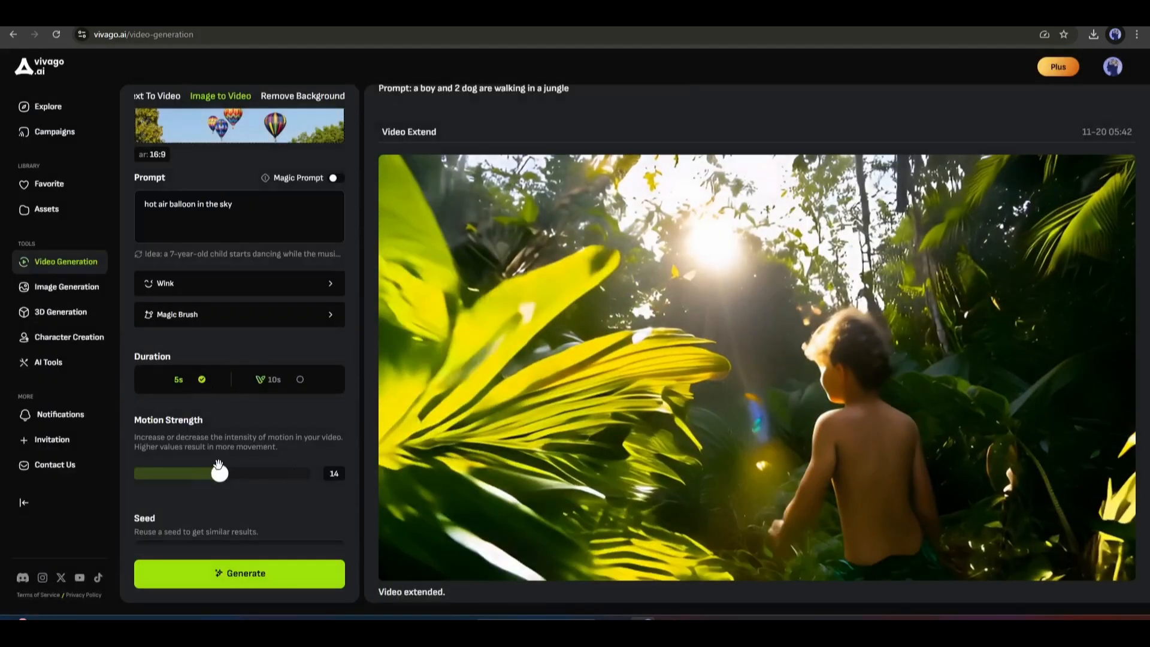
# - Set the motion strength to 10, shorten the negative prompt to "blurry, unusual movement", and generate the balloon video
pyautogui.moveTo(210, 479); pyautogui.dragTo(197, 473)
pyautogui.scroll(-2, 288, 457)
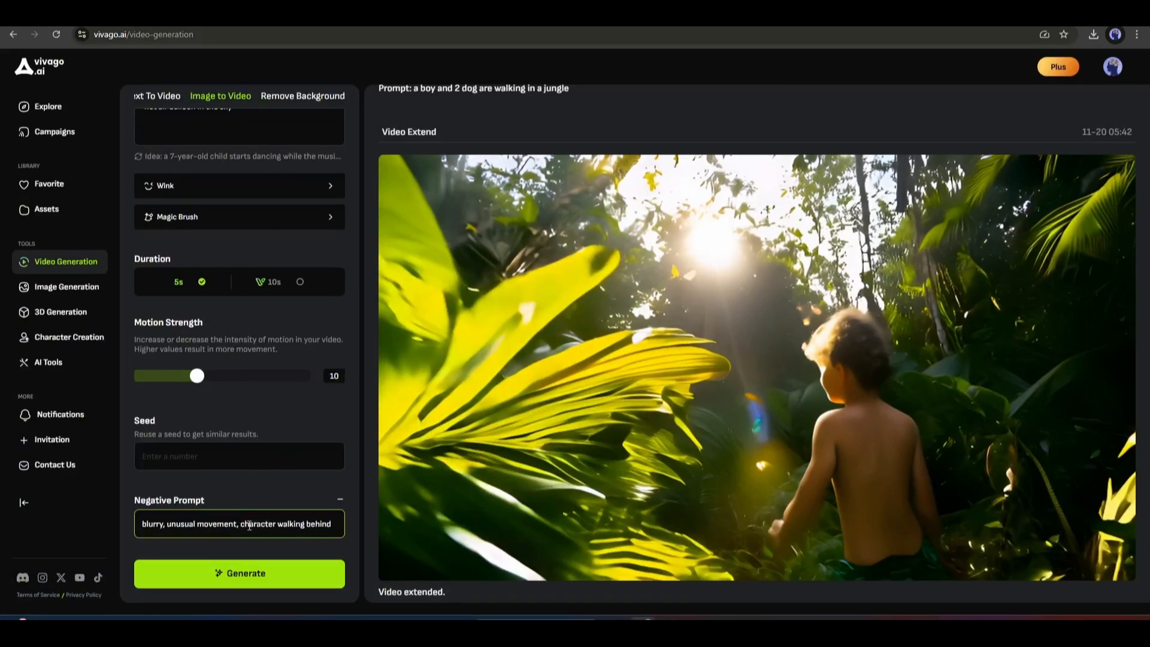
pyautogui.press('BackSpace')
pyautogui.click(253, 566)
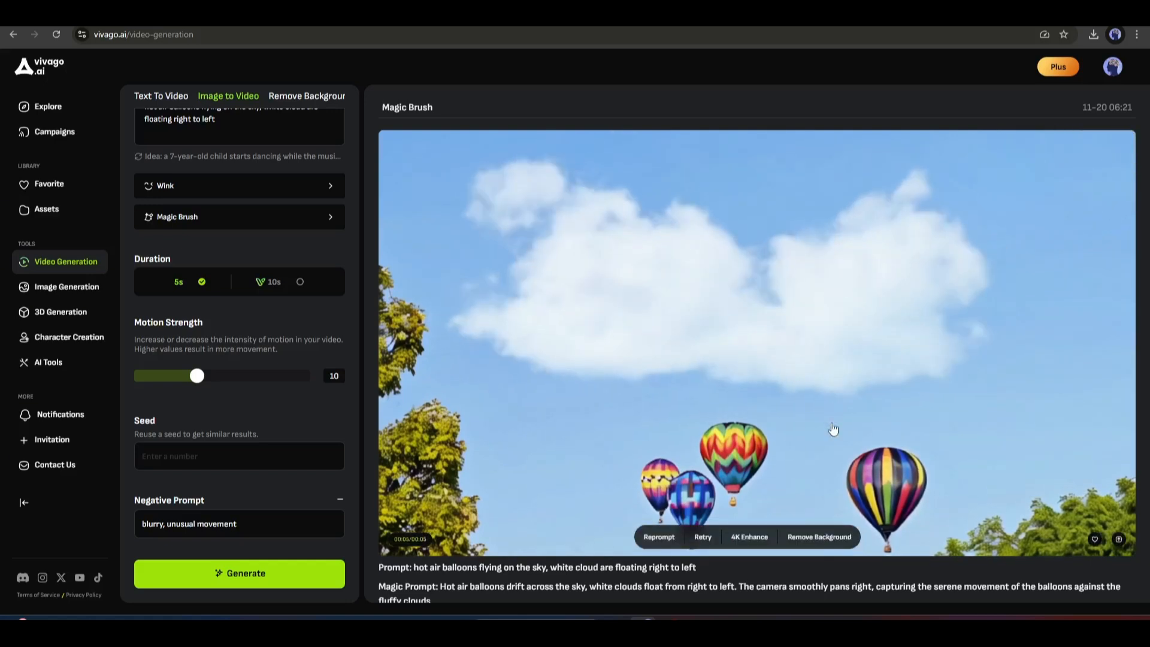
# - Turn on Keyframe and replace the balloon picture with the image of two suited men standing apart as first frame, cropped 1:1
pyautogui.scroll(4, 326, 270)
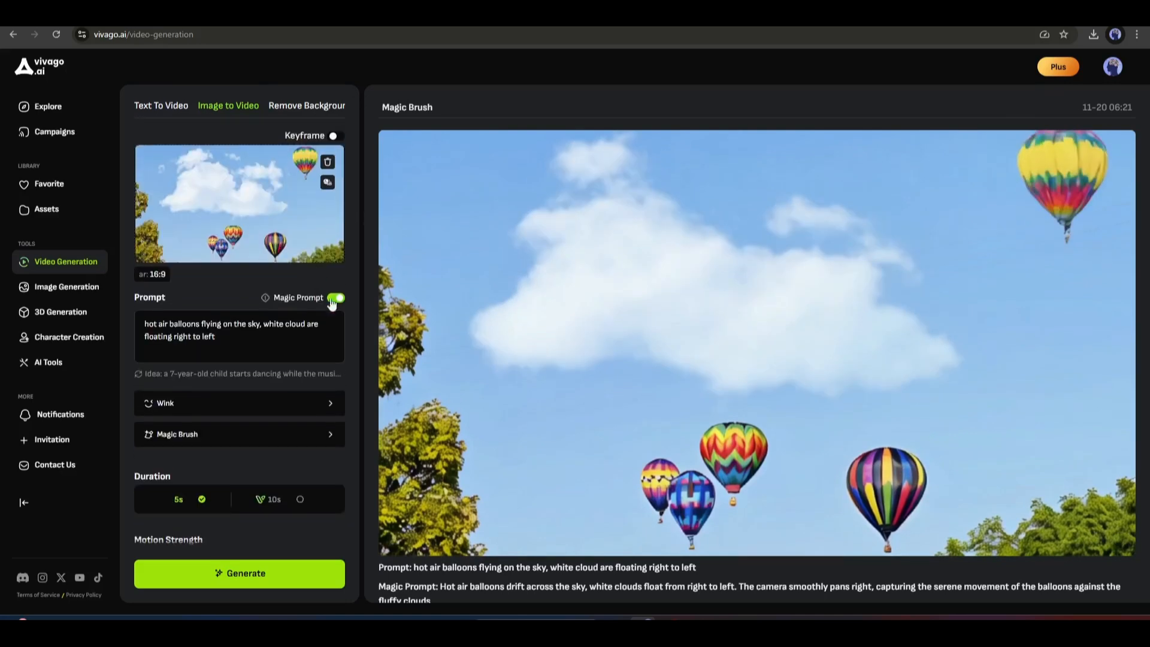
pyautogui.click(335, 137)
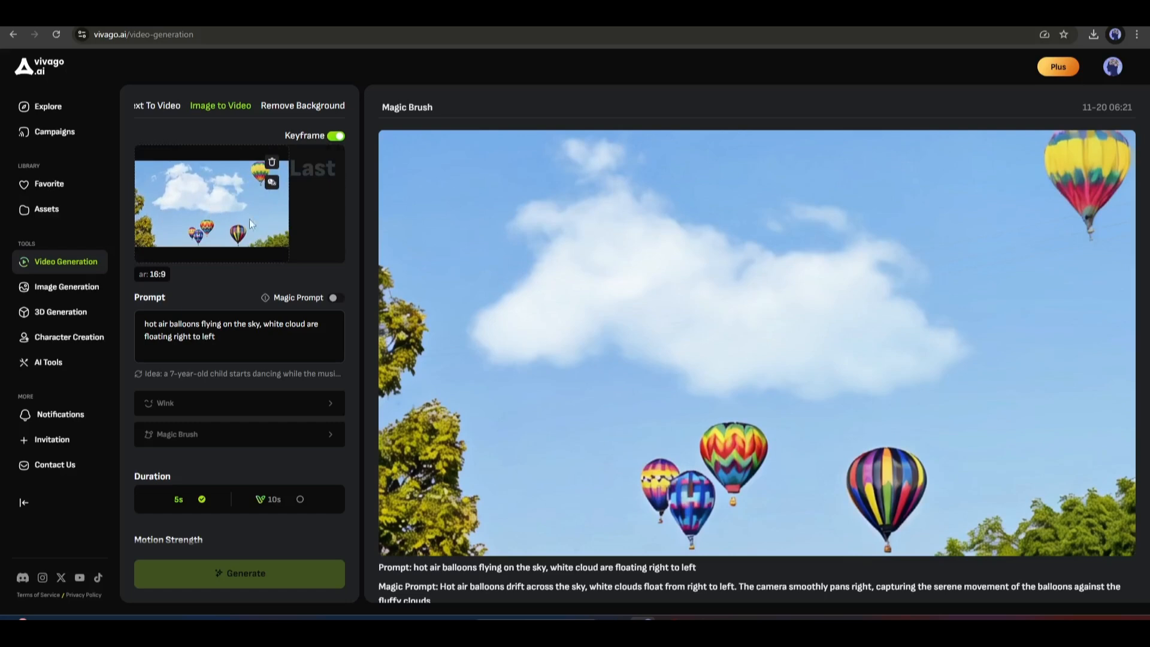
pyautogui.click(273, 163)
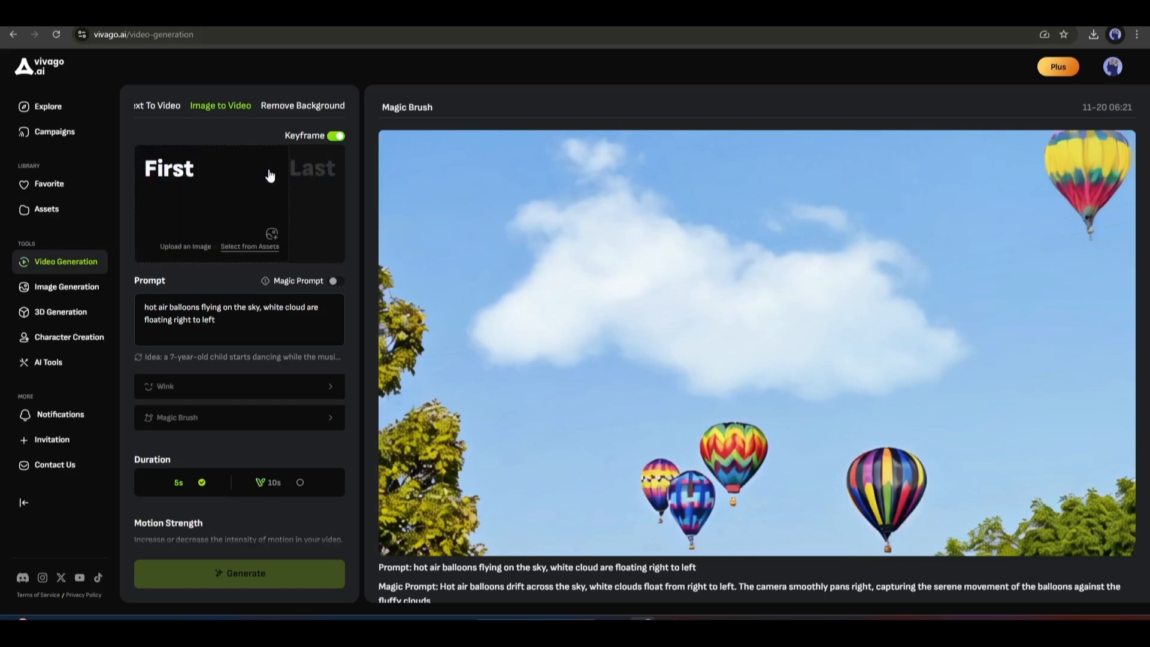
pyautogui.click(267, 221)
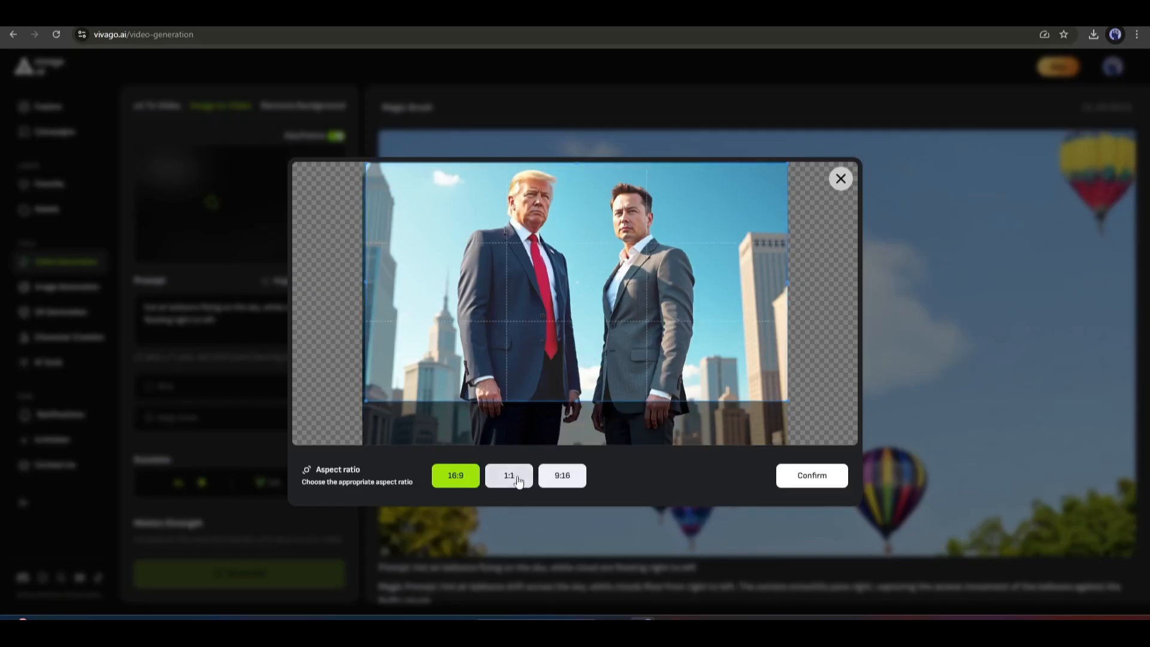
pyautogui.click(513, 475)
pyautogui.click(811, 475)
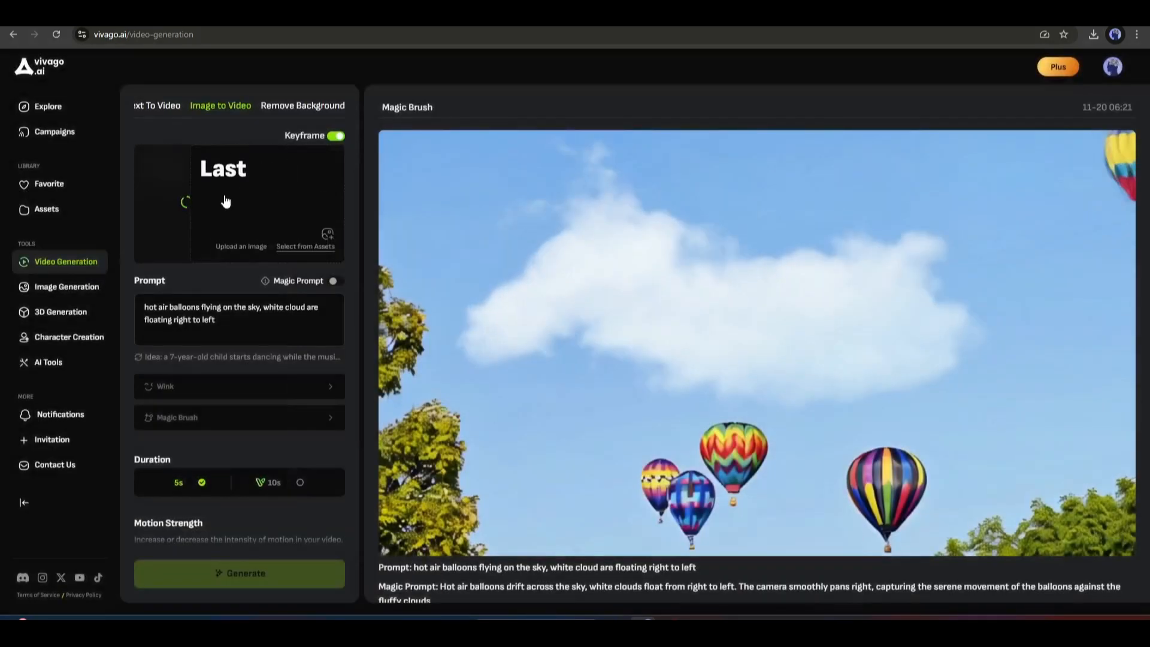
# - Upload the image of the two men hugging as last frame and change the prompt to "2 people are hugging each other"
pyautogui.click(287, 197)
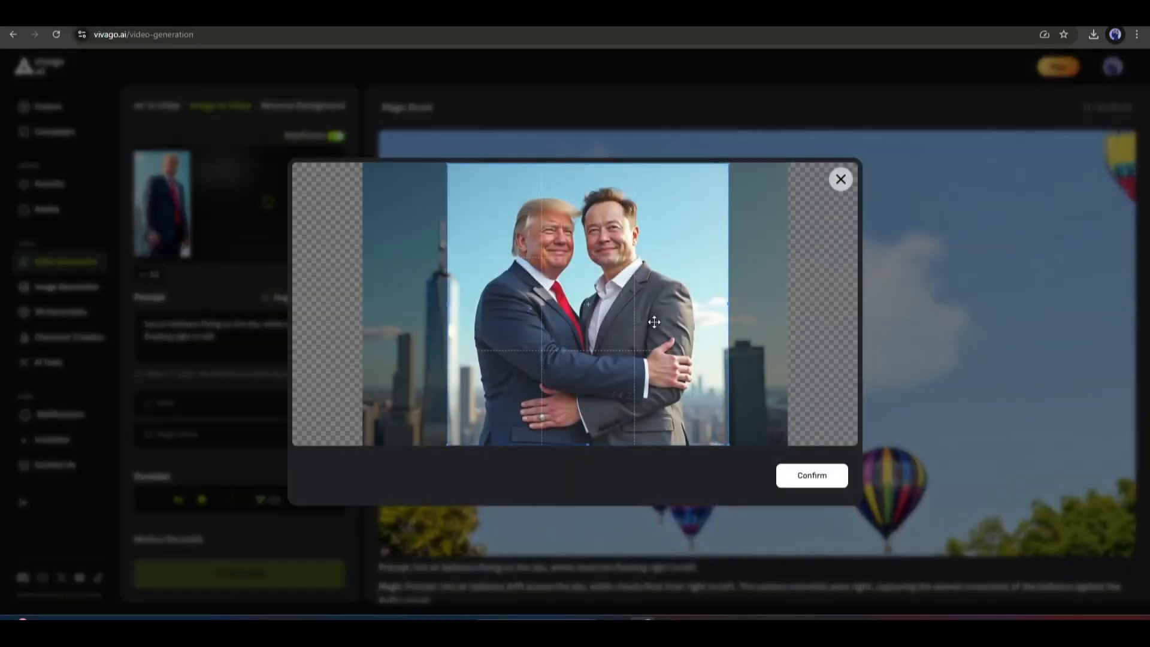
pyautogui.click(811, 475)
pyautogui.tripleClick(246, 334)
pyautogui.press('BackSpace')
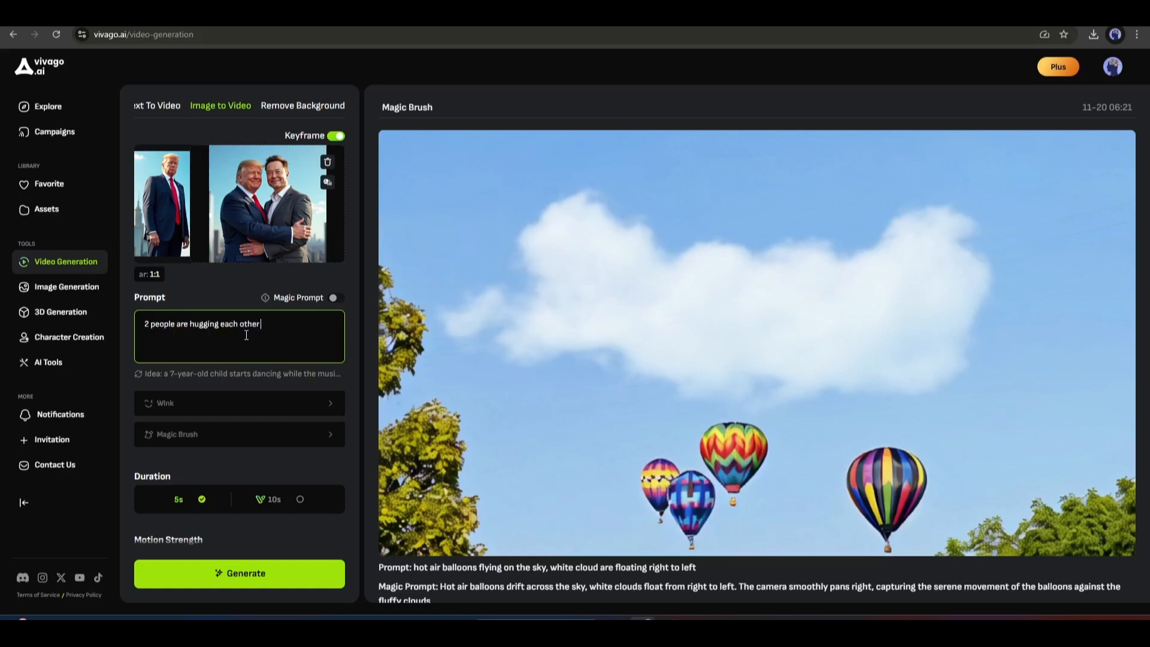
# - Generate the hugging keyframe video with a 5s duration and motion strength 12
pyautogui.scroll(-3, 210, 428)
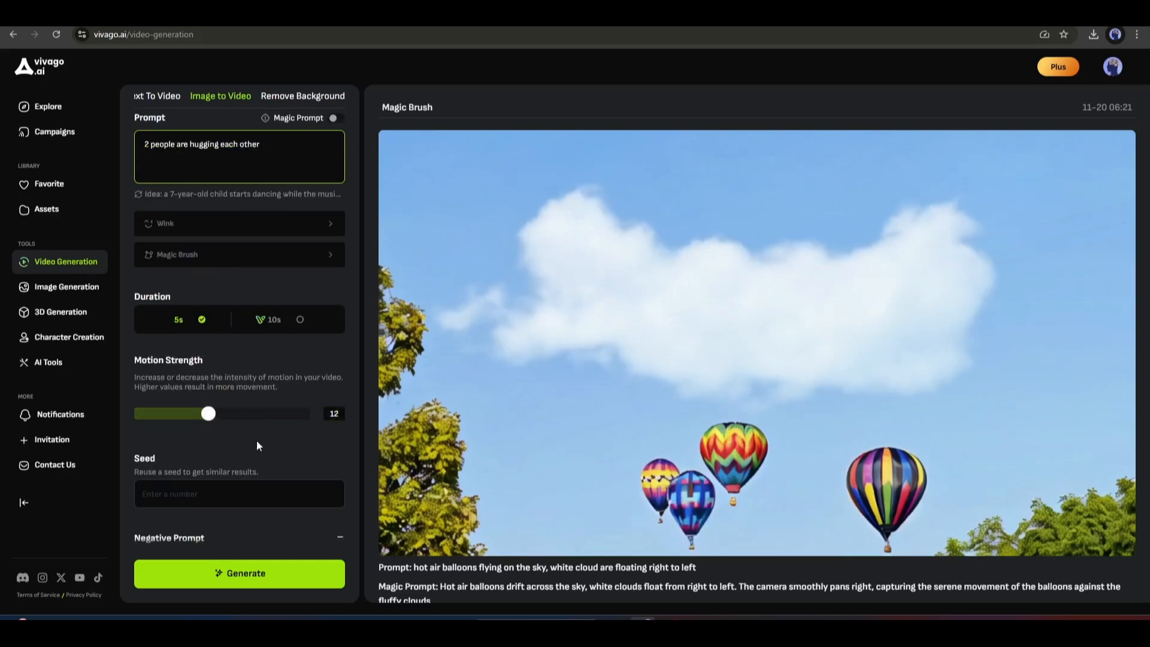
pyautogui.scroll(-1, 259, 446)
pyautogui.click(252, 574)
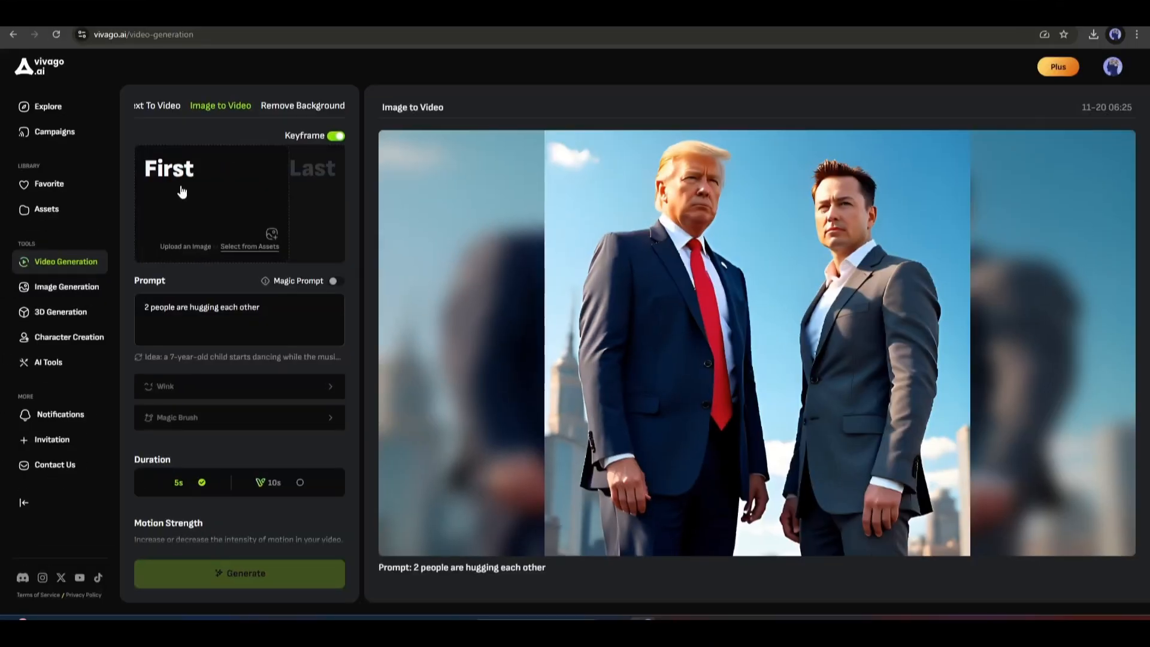
# - Upload the bowl of potatoes as the first keyframe and the kitchen ducklings picture as the last, at 16:9
pyautogui.click(180, 192)
pyautogui.doubleClick(344, 141)
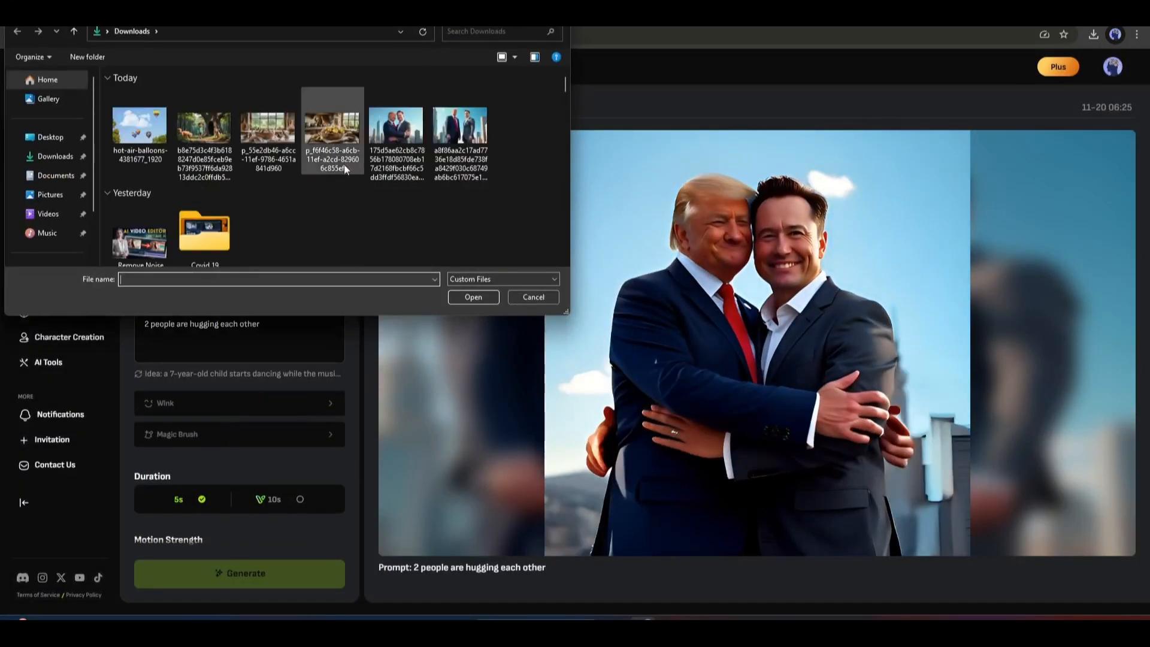
pyautogui.doubleClick(343, 163)
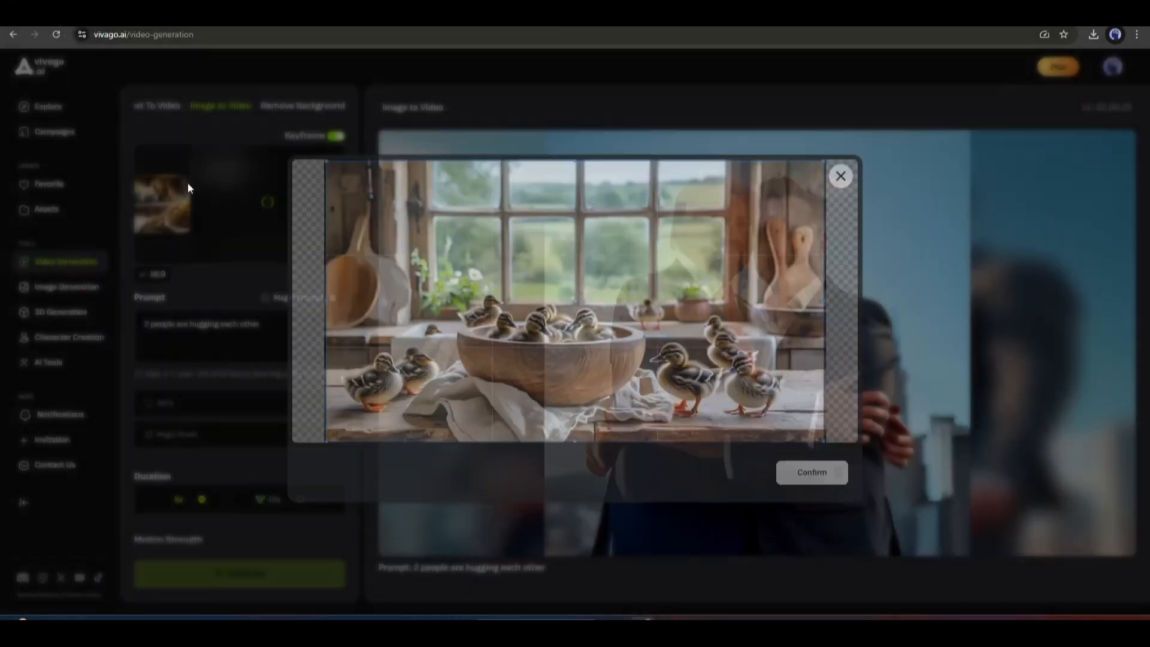
pyautogui.click(810, 477)
# - Replace the prompt with "Some potatoes turn into baby duck" and generate the keyframe video
pyautogui.hotkey('ctrl', 'a')
pyautogui.press('BackSpace')
pyautogui.write('Some potat')
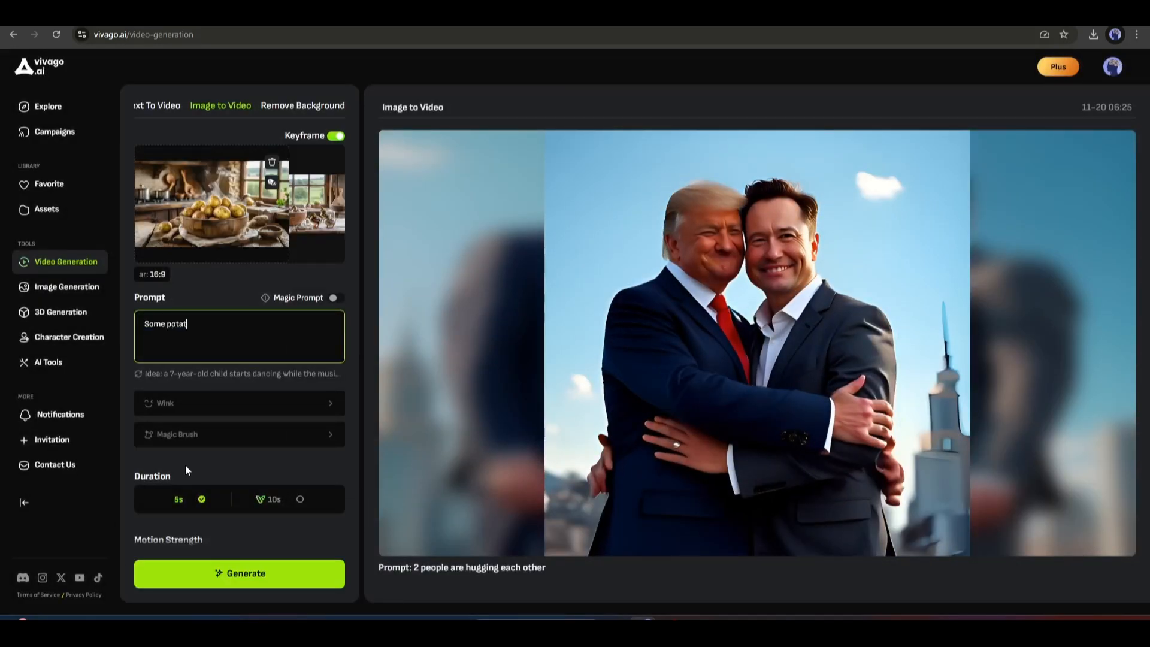
pyautogui.write('oes turn into baby duck')
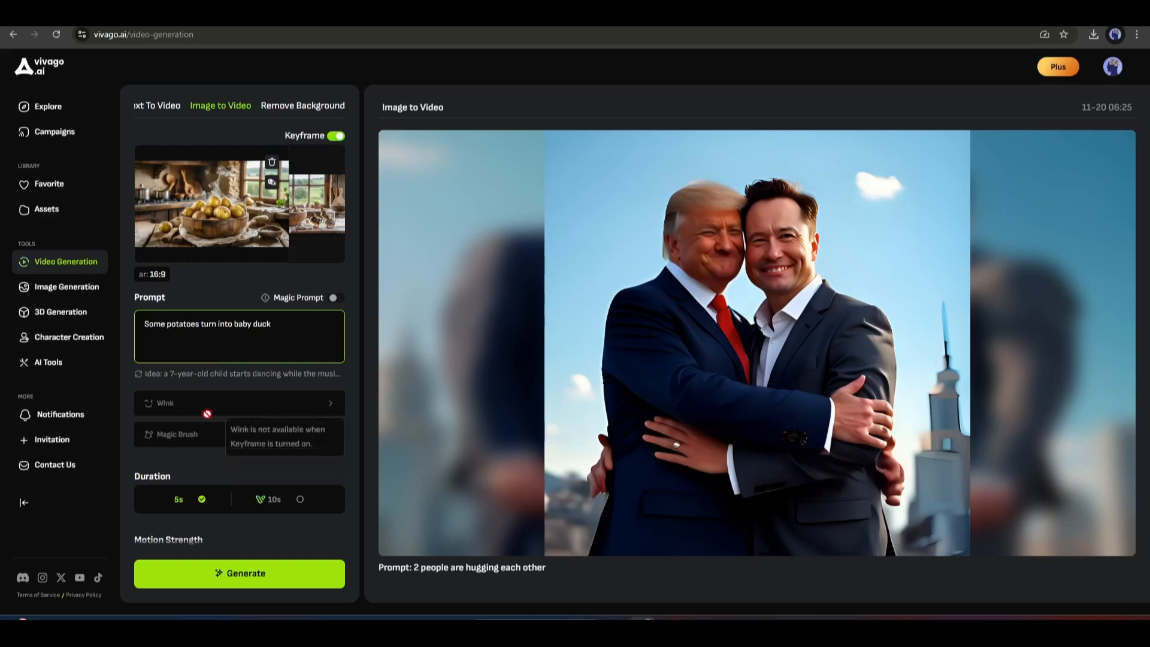
pyautogui.scroll(-3, 192, 518)
pyautogui.click(238, 573)
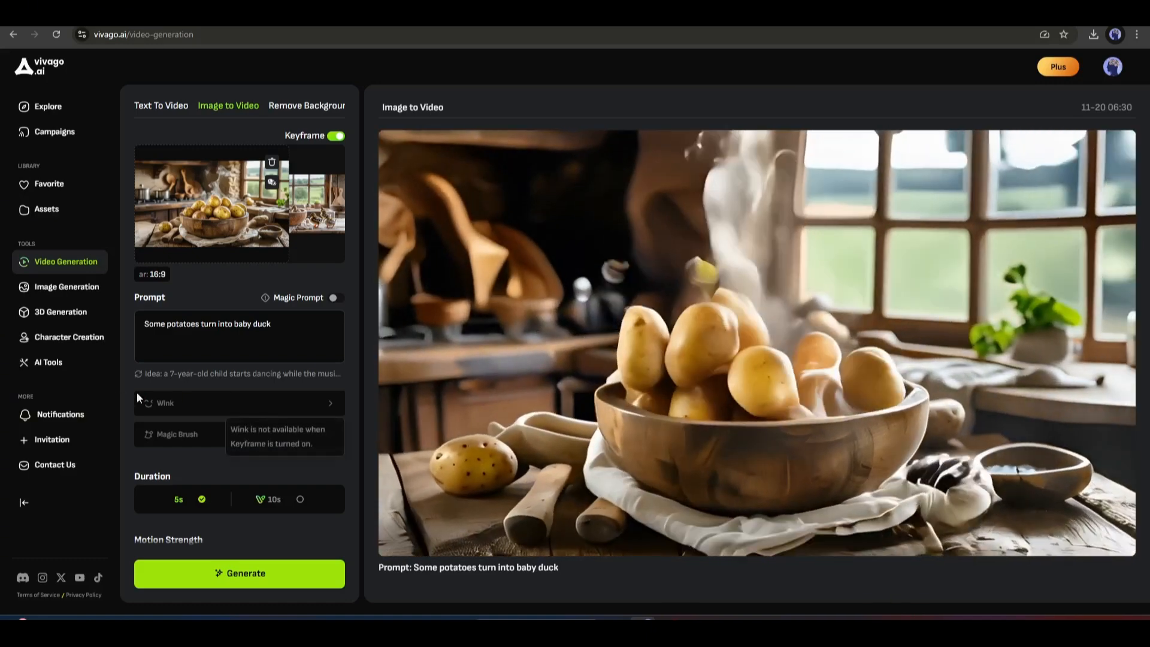
# - Return to video generation and upload the newly downloaded duckling image, p_518f3382-a6cc-11ef-9937-0ab00016590f, as the last keyframe
pyautogui.scroll(-4, 233, 394)
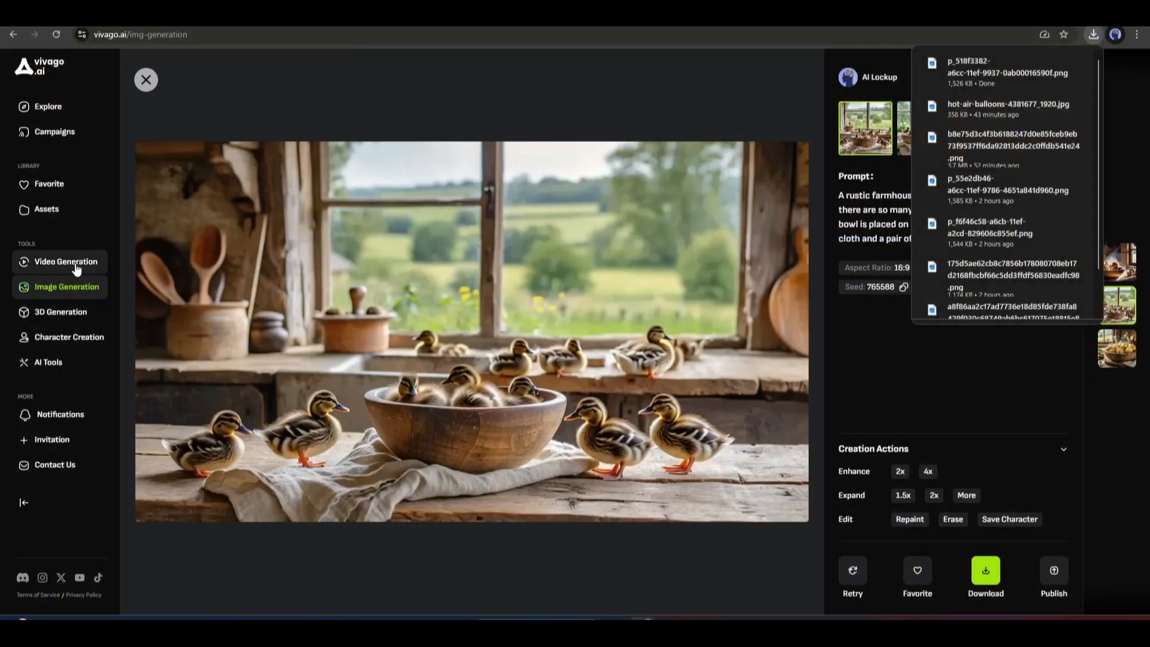
pyautogui.click(66, 262)
pyautogui.click(264, 189)
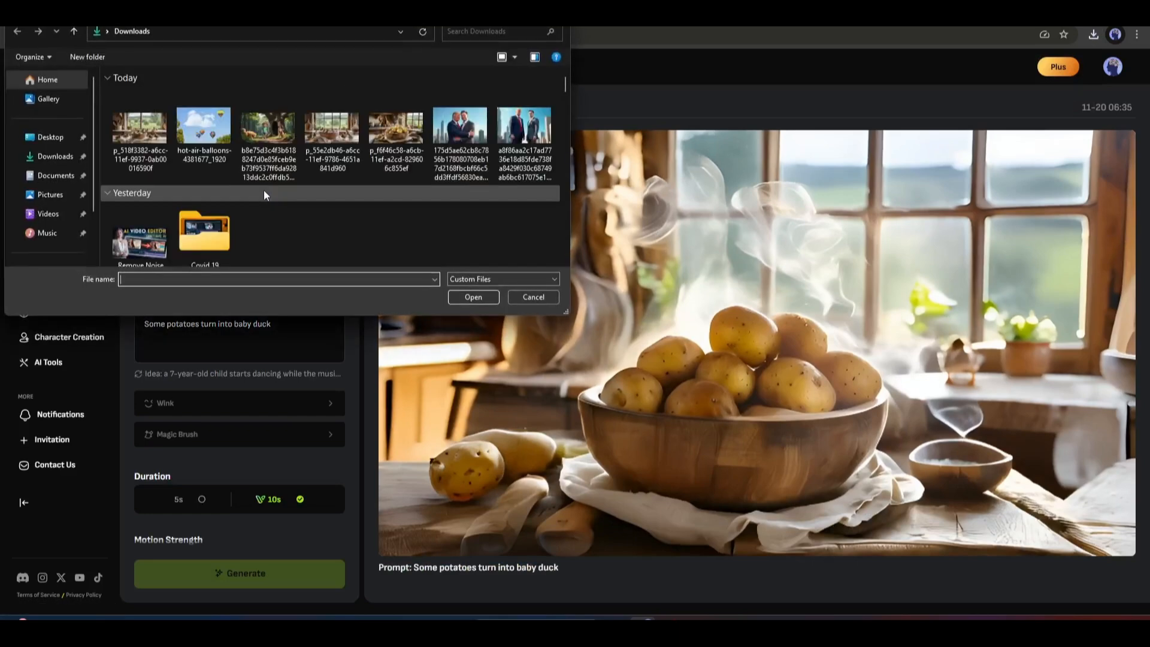
pyautogui.doubleClick(160, 142)
pyautogui.click(822, 477)
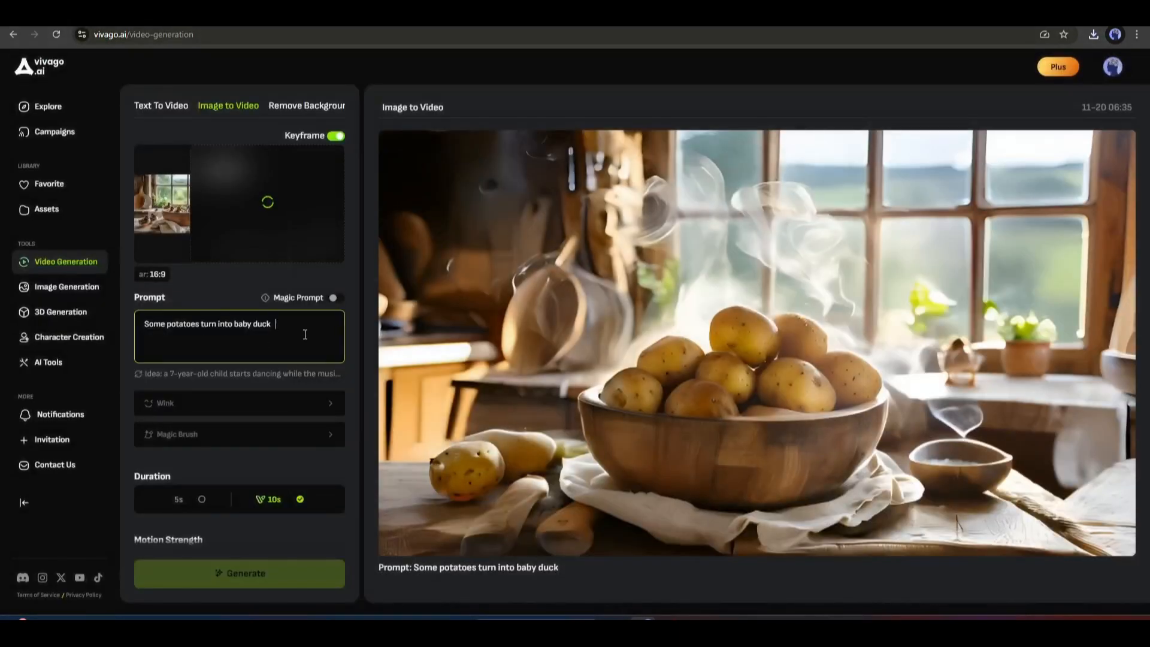
pyautogui.scroll(-5, 233, 506)
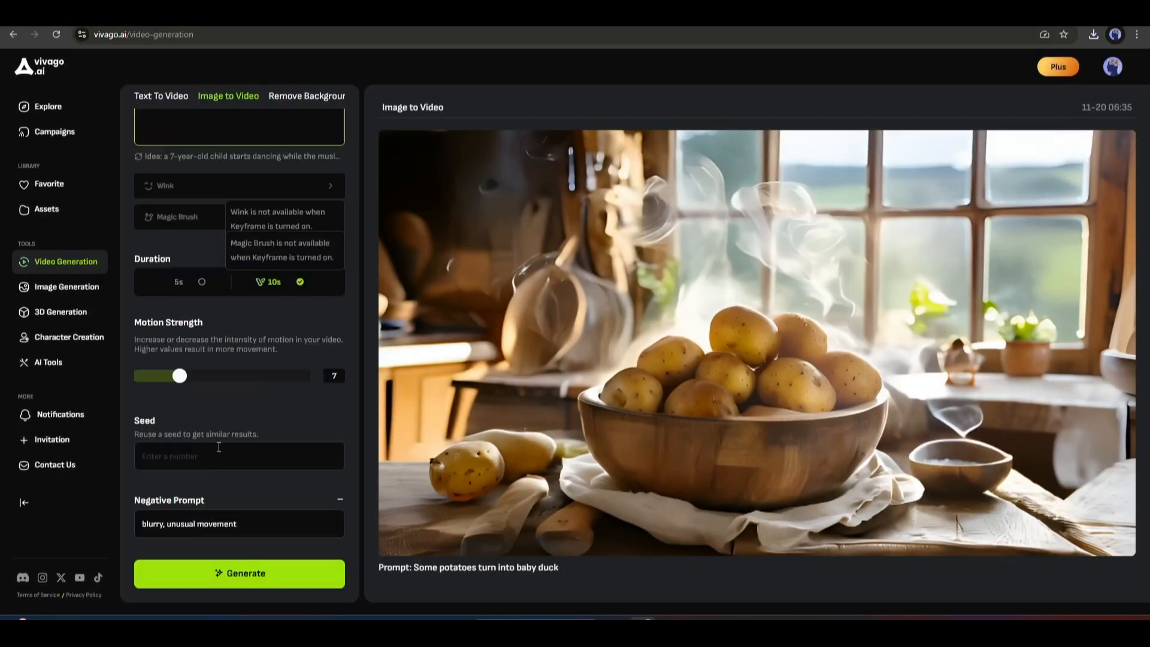